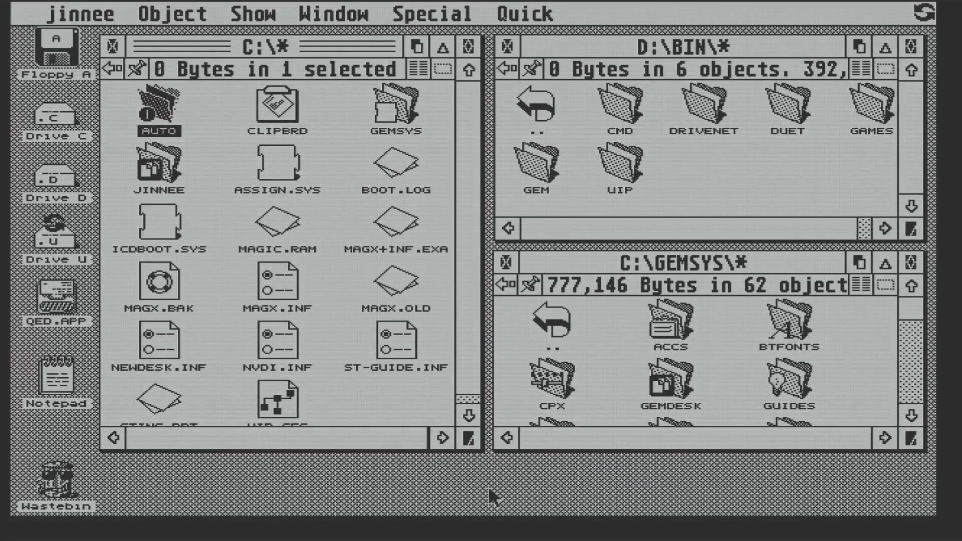
# Launch UIP-NETU.TOS from D:\BIN\UIP so it obtains address 192.168.50.77
pyautogui.doubleClick(622, 158)
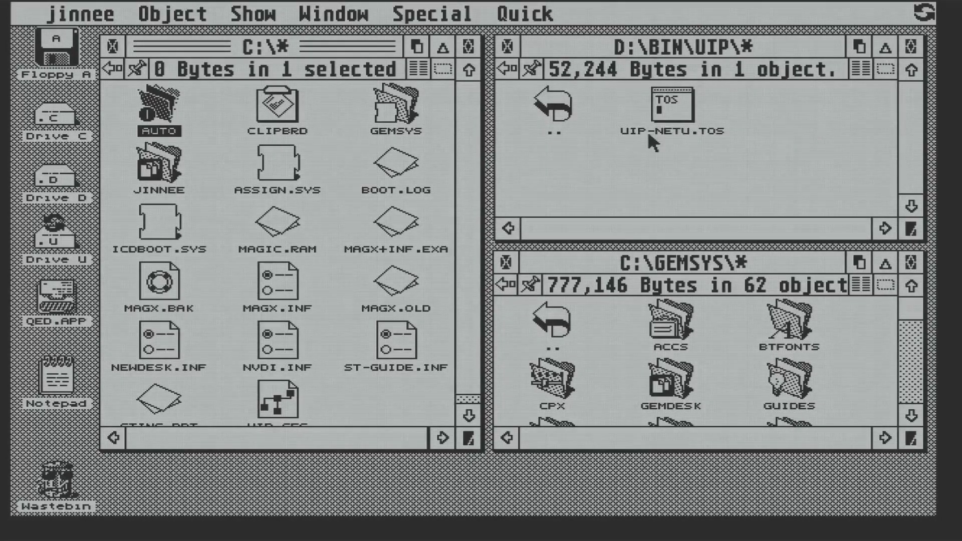
pyautogui.doubleClick(675, 115)
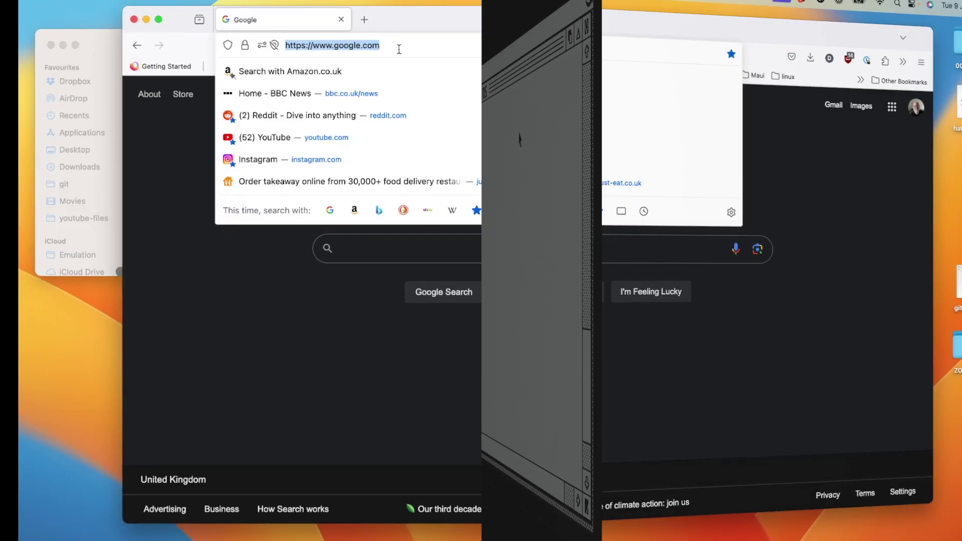
pyautogui.write('192.168.50.77/')
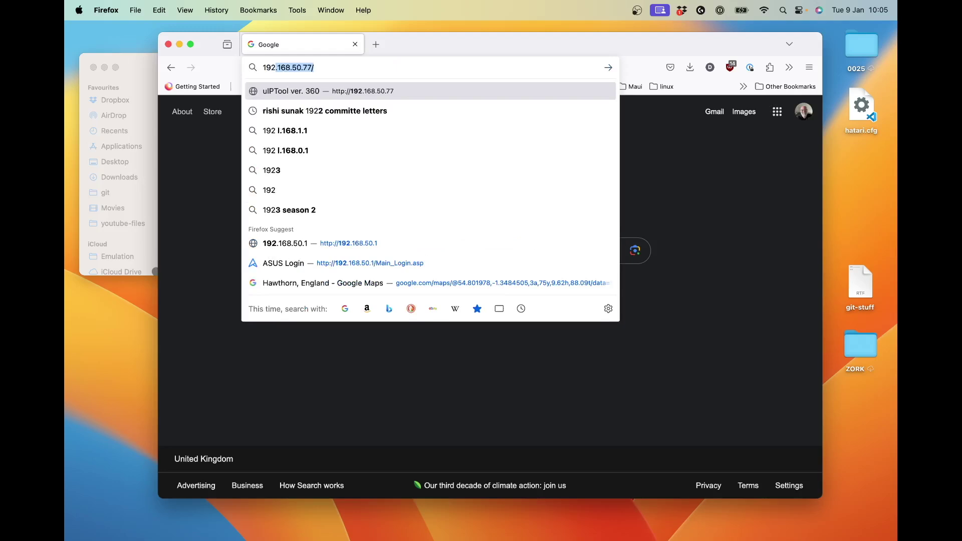
# Load the uIPTool page at 192.168.50.77 and list the files on drive A
pyautogui.press('Return')
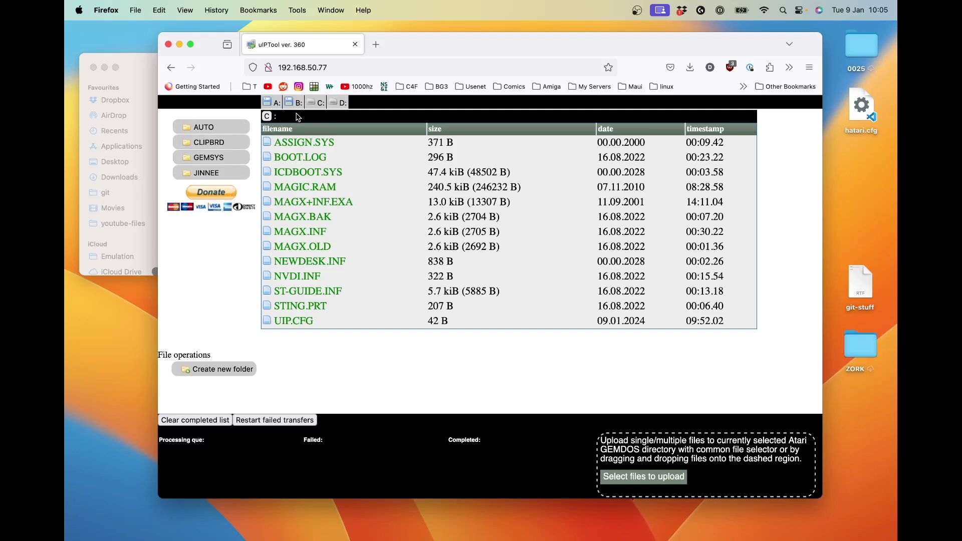
pyautogui.click(271, 103)
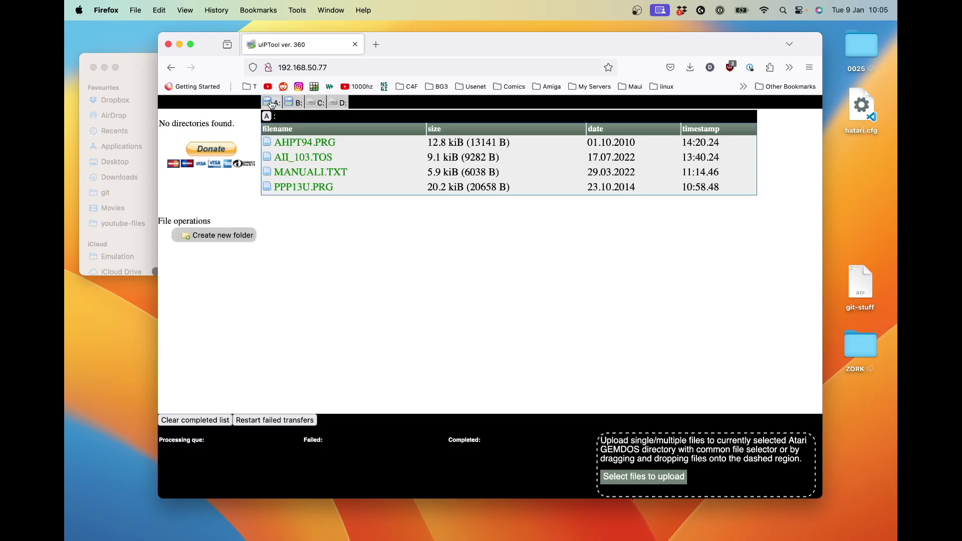
# Navigate uIPTool to C:\GEMSYS\GUIDES and download JINNEE.HYP
pyautogui.click(320, 106)
pyautogui.click(224, 158)
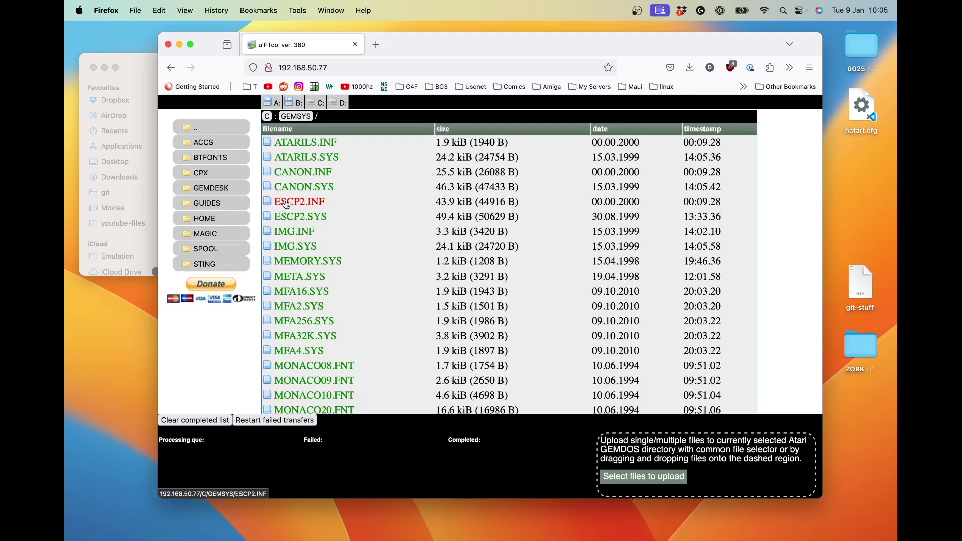
pyautogui.click(232, 204)
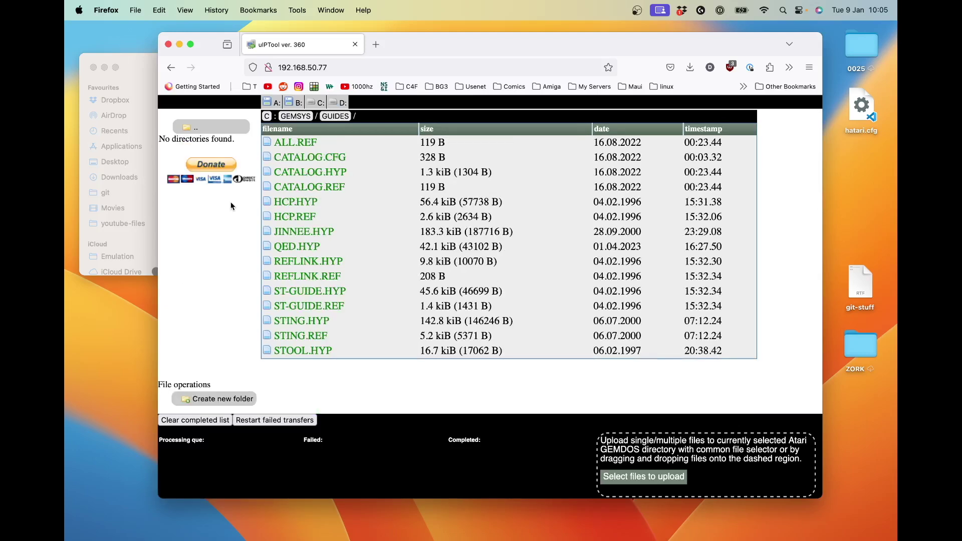
pyautogui.click(325, 235)
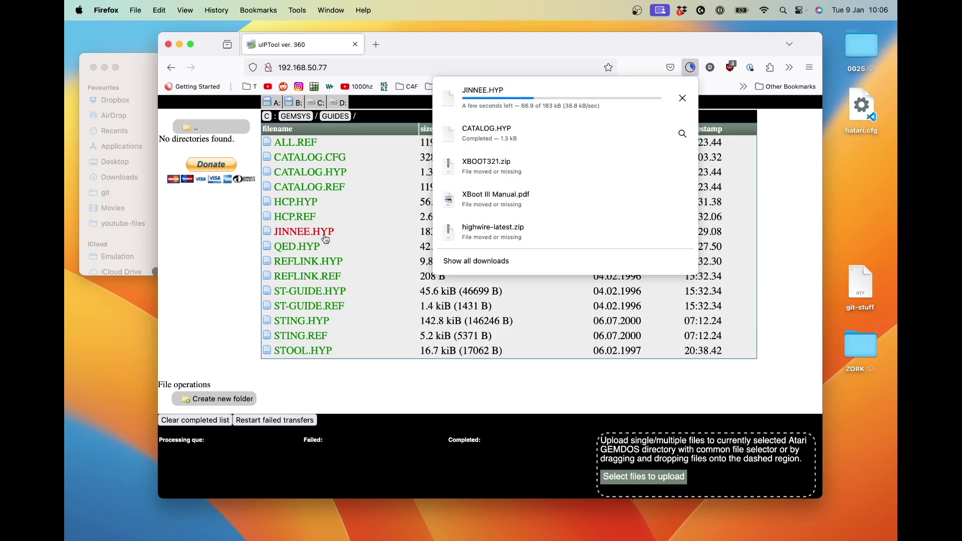
# Check that JINNEE.HYP is in Finder's Downloads folder, then return to Firefox
pyautogui.click(146, 64)
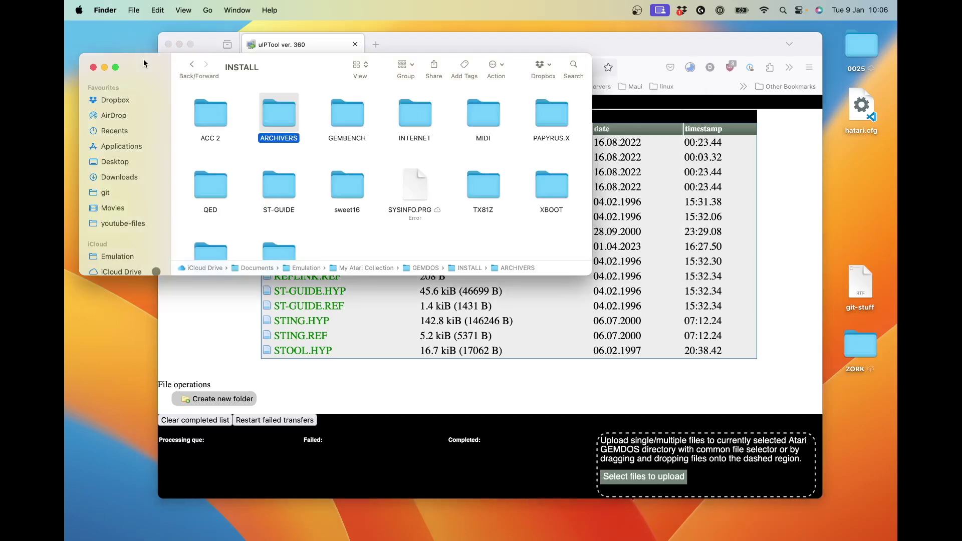
pyautogui.click(128, 178)
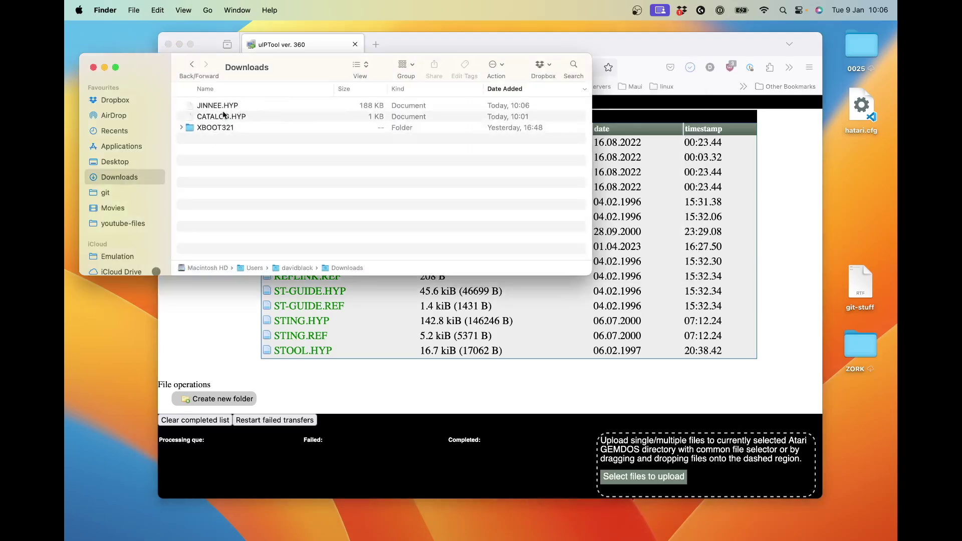
pyautogui.click(191, 64)
pyautogui.click(466, 38)
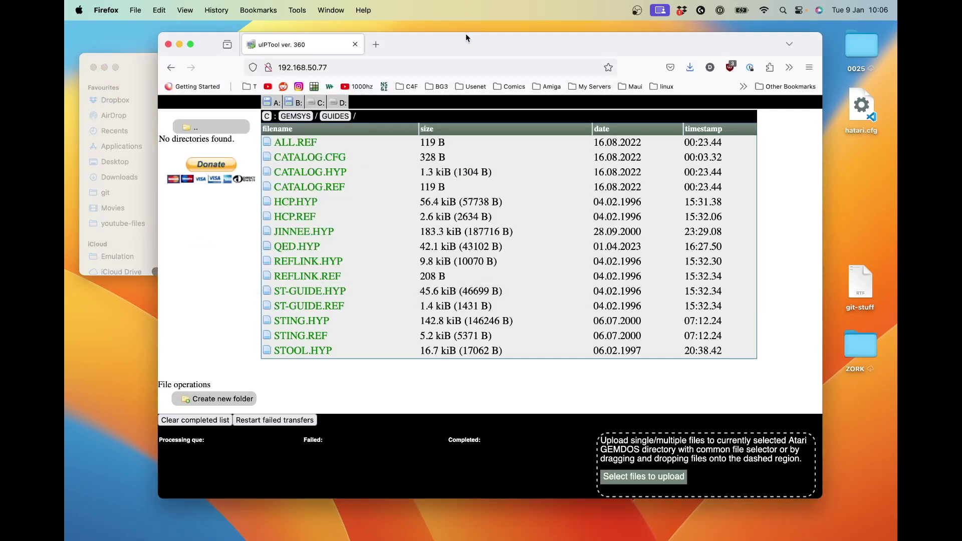
# Create a new folder named INSTALL on drive D
pyautogui.click(340, 104)
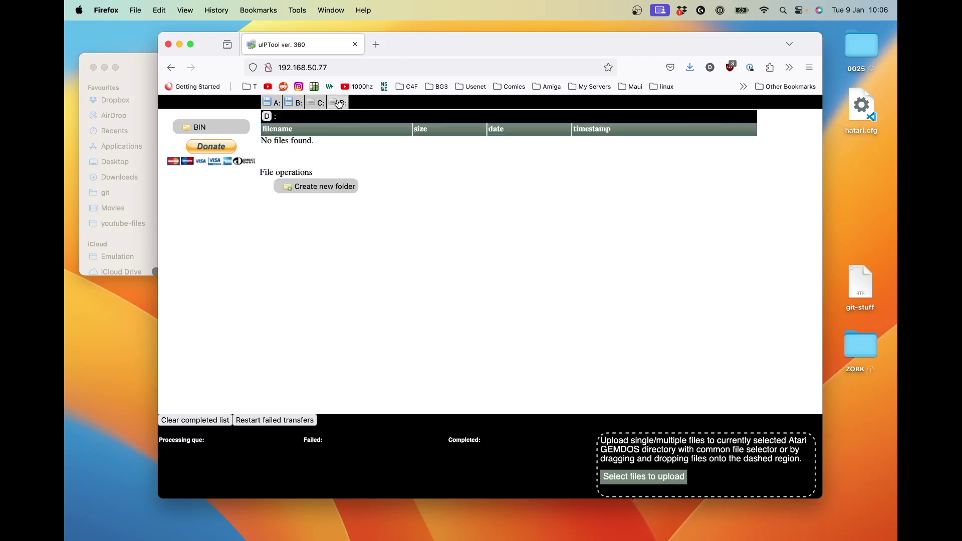
pyautogui.click(323, 186)
pyautogui.write('INSTALL')
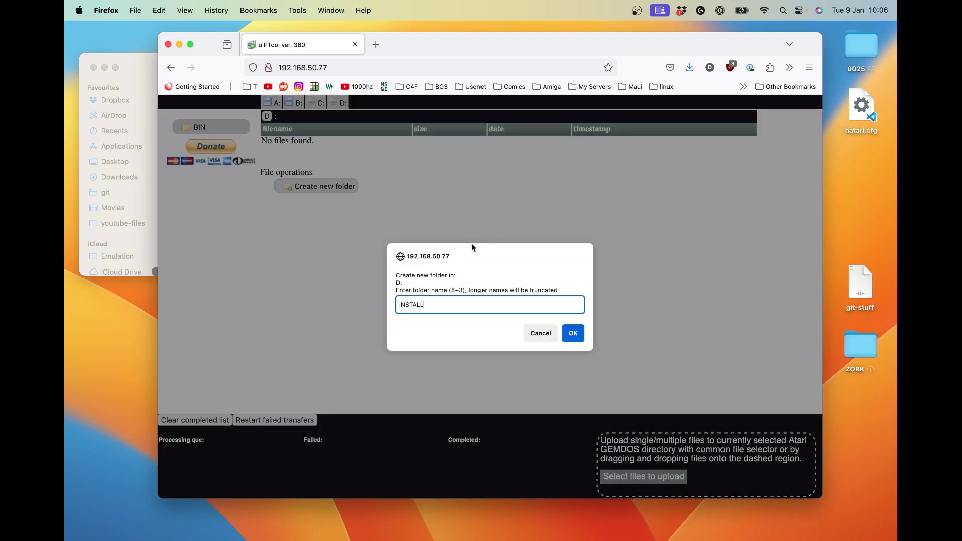
pyautogui.click(573, 334)
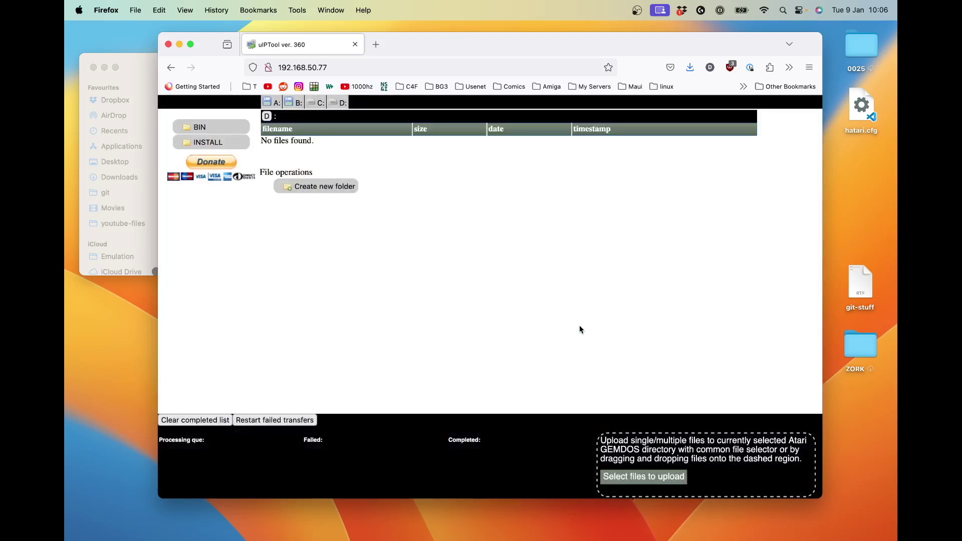
# Upload the ARCHIVERS folder from Finder into D:\INSTALL
pyautogui.click(223, 145)
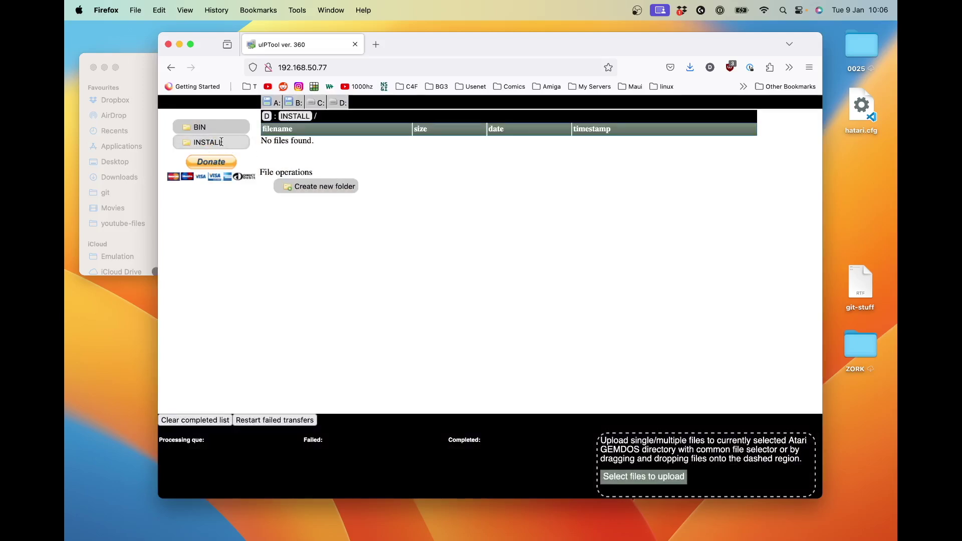
pyautogui.click(134, 60)
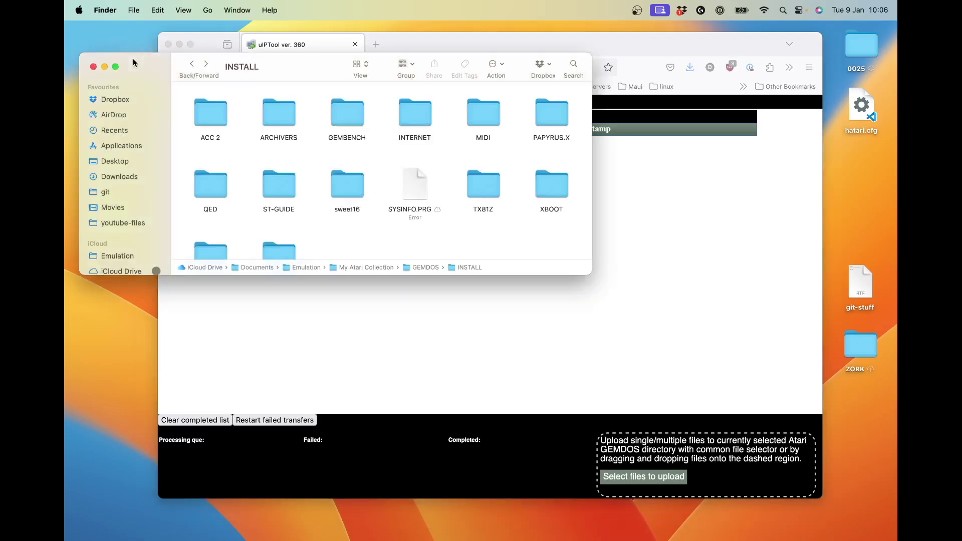
pyautogui.moveTo(273, 125); pyautogui.dragTo(704, 465)
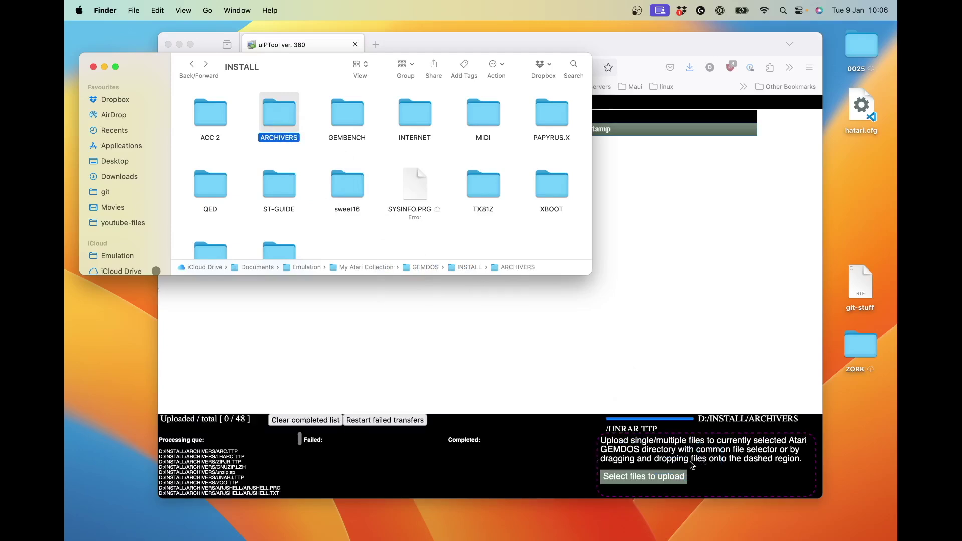
pyautogui.click(531, 350)
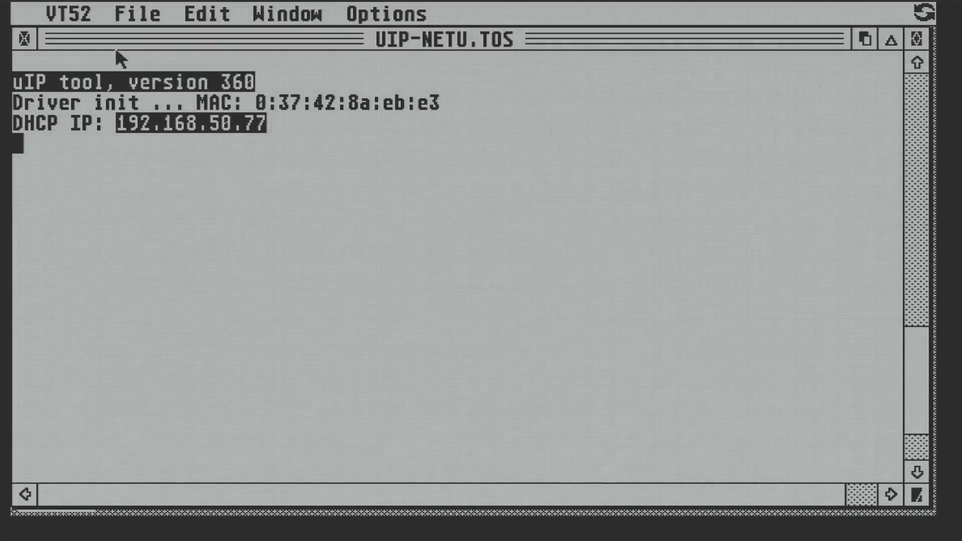
# Close the uIP tool and open D:\INSTALL\ARCHIVER in Jinnee
pyautogui.click(26, 37)
pyautogui.click(924, 12)
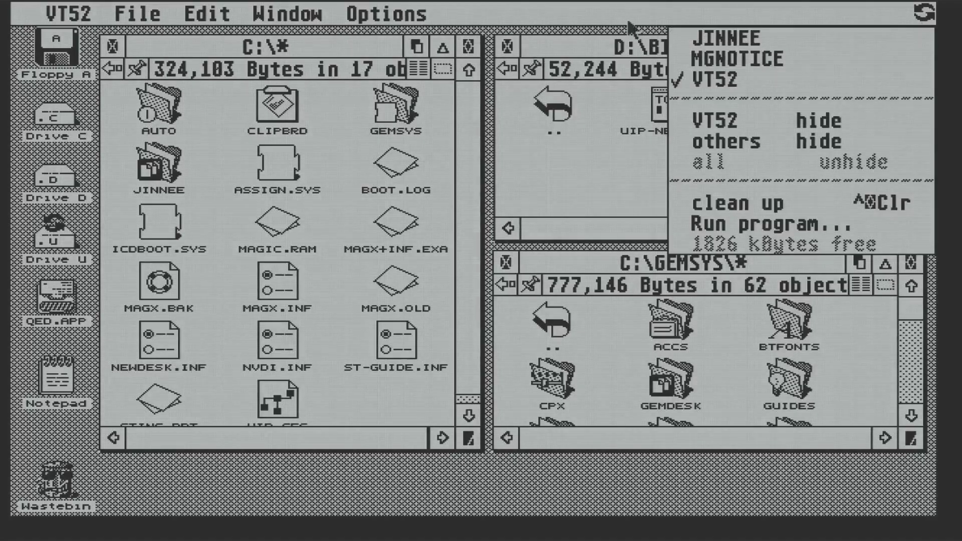
pyautogui.click(507, 69)
pyautogui.click(507, 69)
pyautogui.click(507, 69)
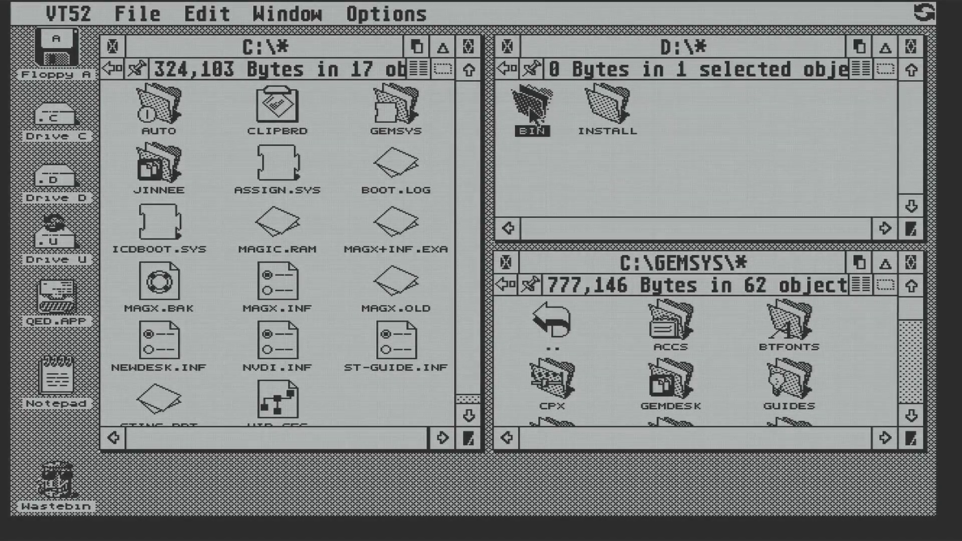
pyautogui.doubleClick(607, 105)
pyautogui.doubleClick(563, 104)
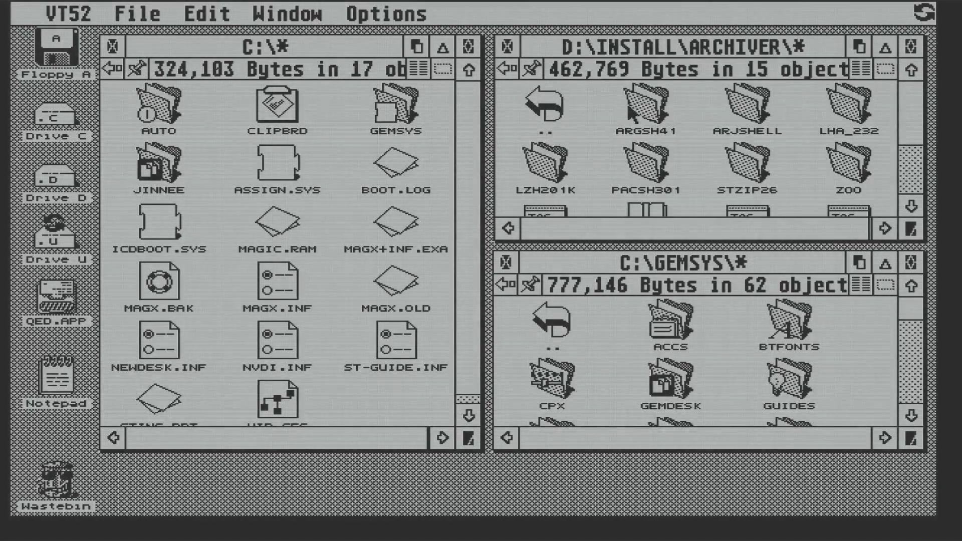
pyautogui.click(902, 159)
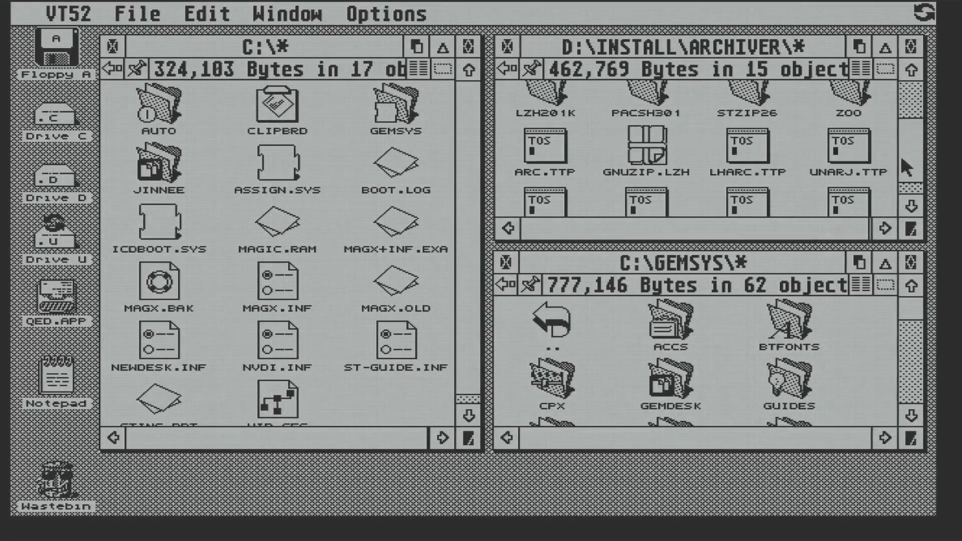
pyautogui.click(902, 112)
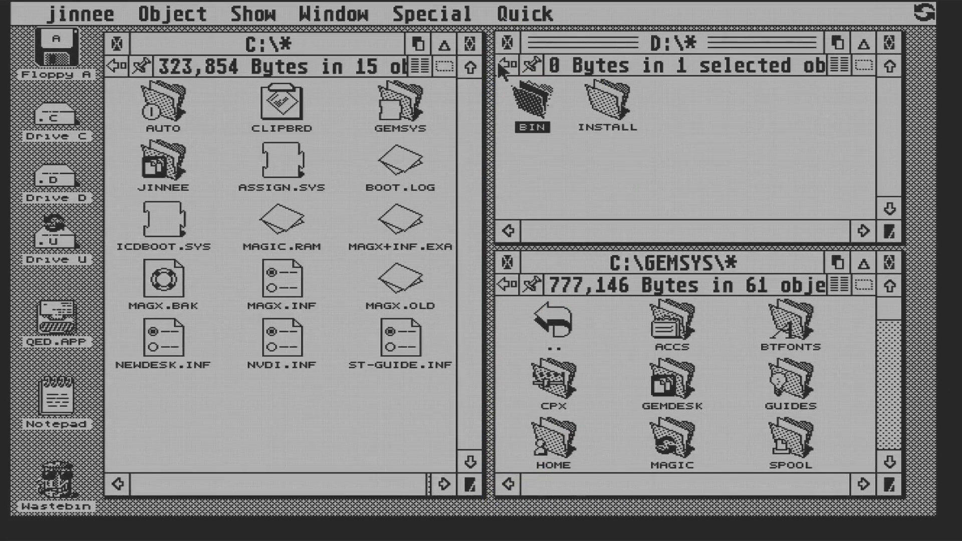
# Open D:\INSTALL\STING126, enlarge its window, and select the AUTO, CPX, STING and TOOLS folders
pyautogui.doubleClick(611, 113)
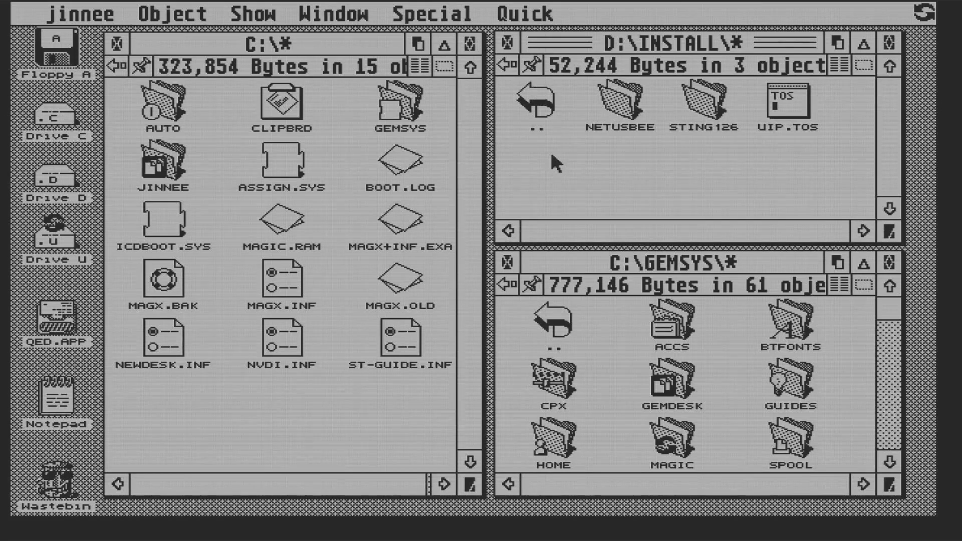
pyautogui.doubleClick(704, 102)
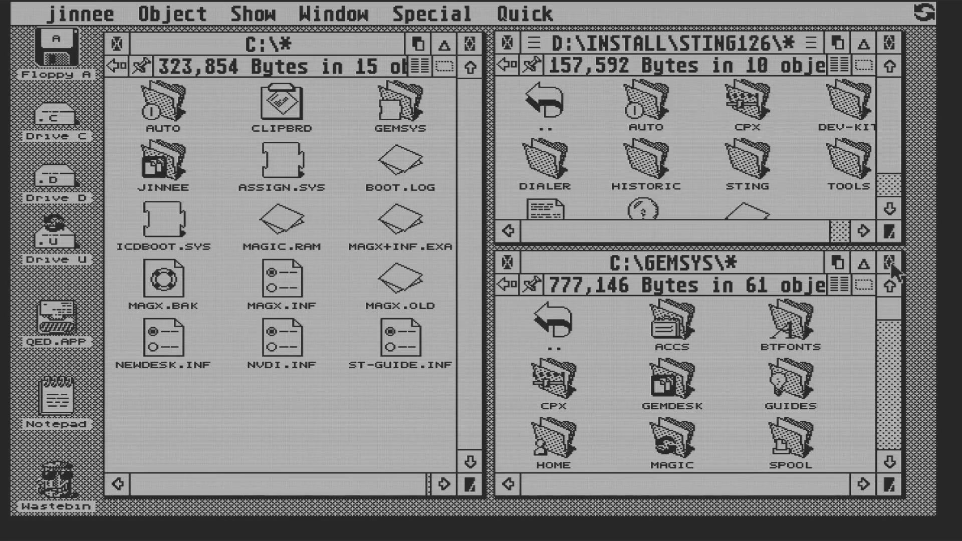
pyautogui.click(508, 262)
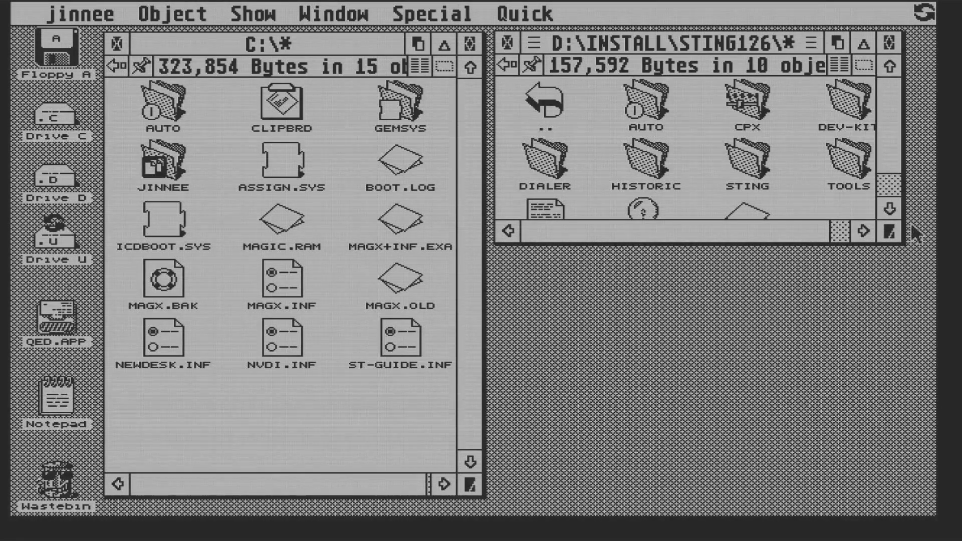
pyautogui.moveTo(898, 233); pyautogui.dragTo(898, 341)
pyautogui.click(646, 106)
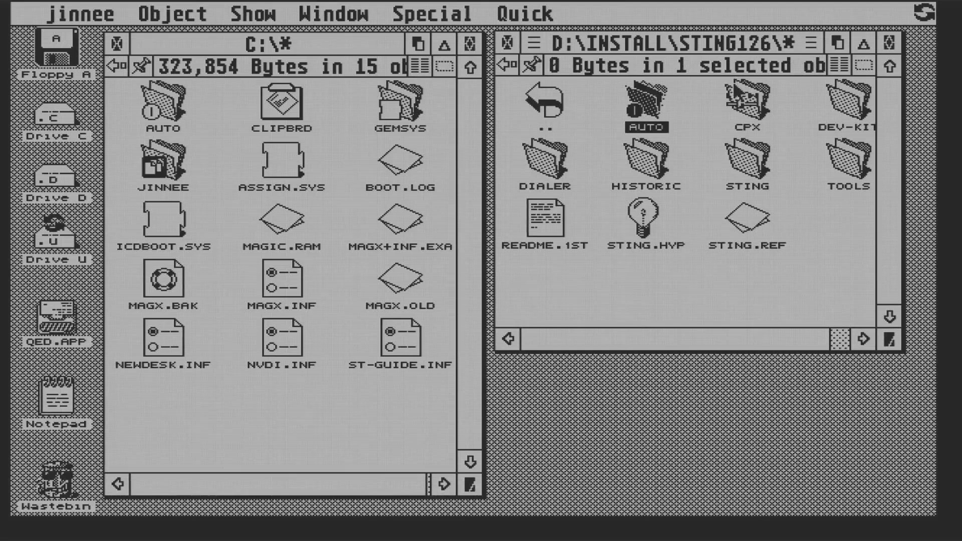
pyautogui.click(738, 97)
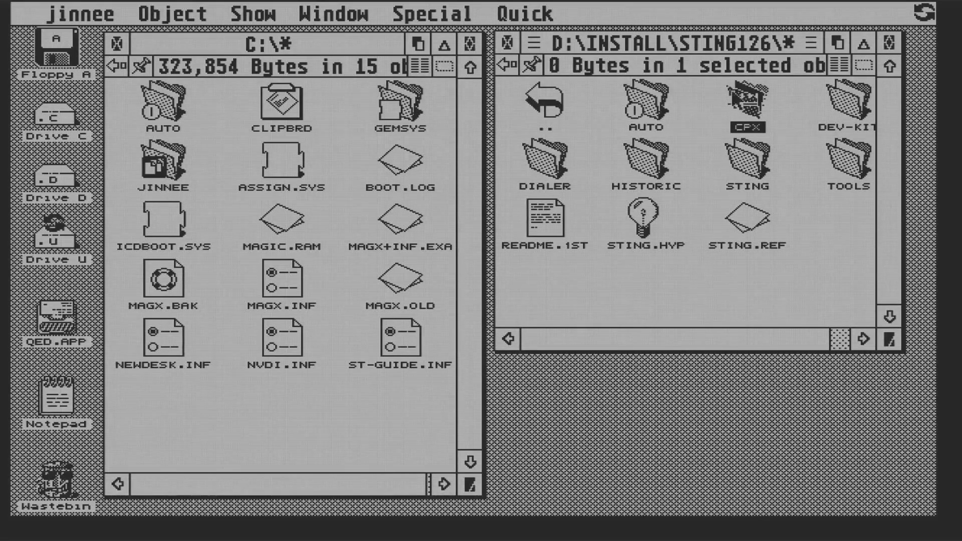
pyautogui.click(763, 168)
pyautogui.click(855, 171)
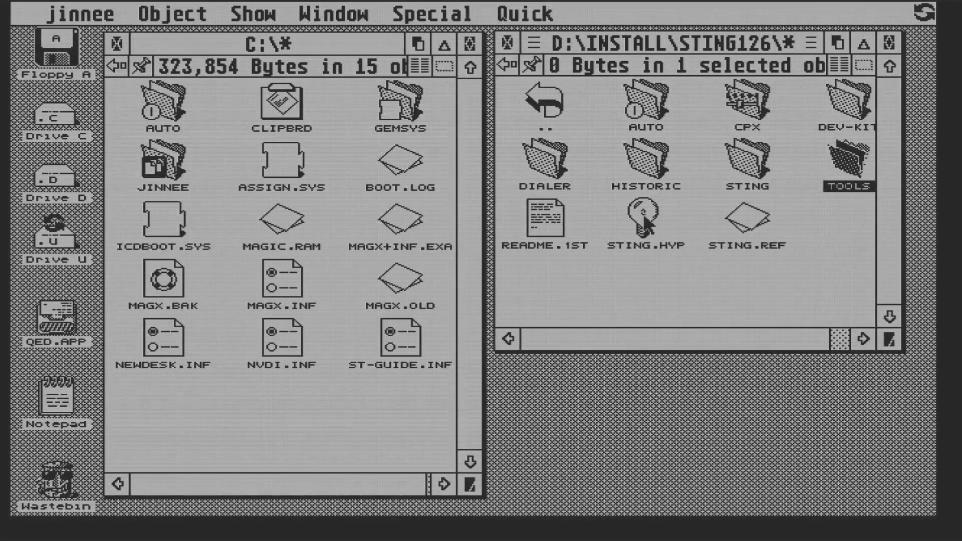
# Copy STING.HYP and STING.REF into C:\GEMSYS\GUIDES
pyautogui.doubleClick(400, 106)
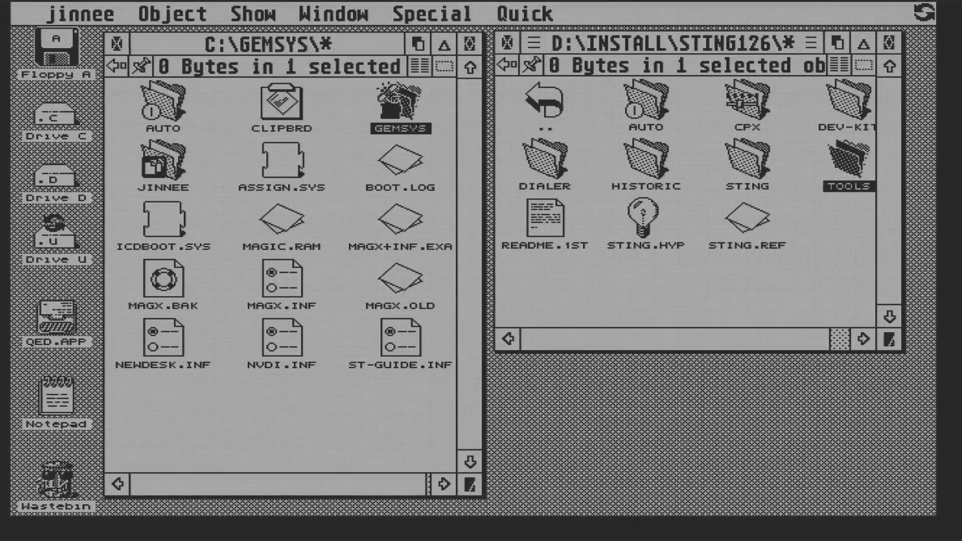
pyautogui.doubleClick(398, 161)
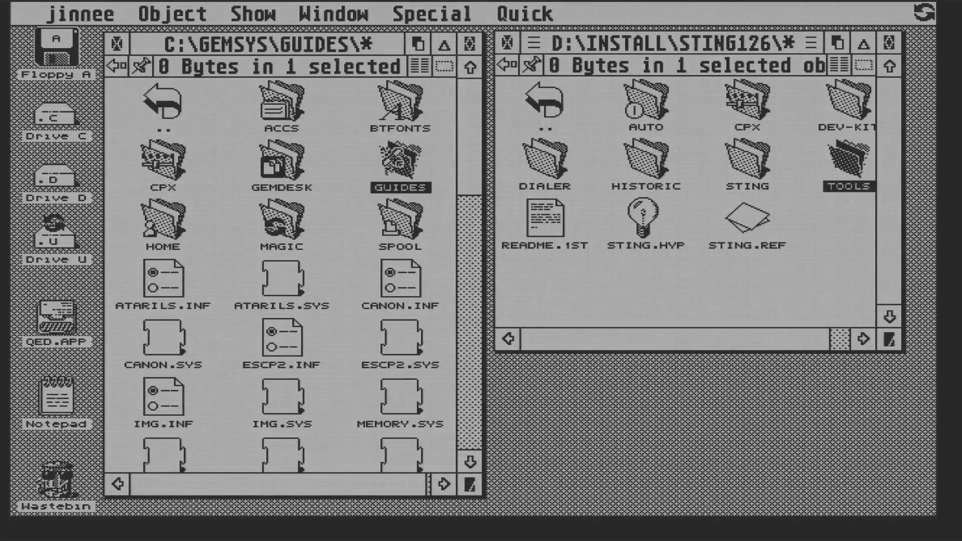
pyautogui.moveTo(802, 271); pyautogui.dragTo(243, 432)
pyautogui.click(407, 379)
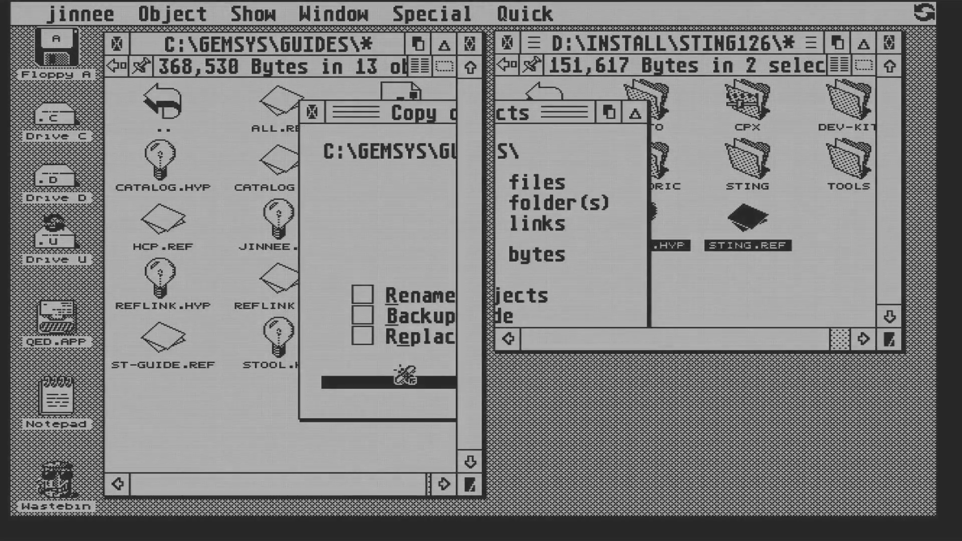
pyautogui.doubleClick(281, 341)
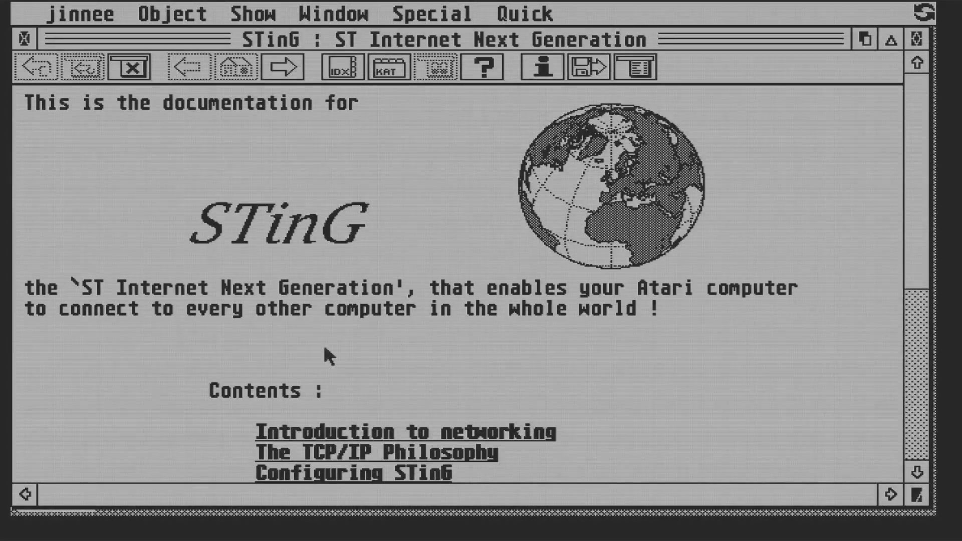
# Page down the STinG guide to the Configuring STinG chapter, then close ST-Guide
pyautogui.click(916, 390)
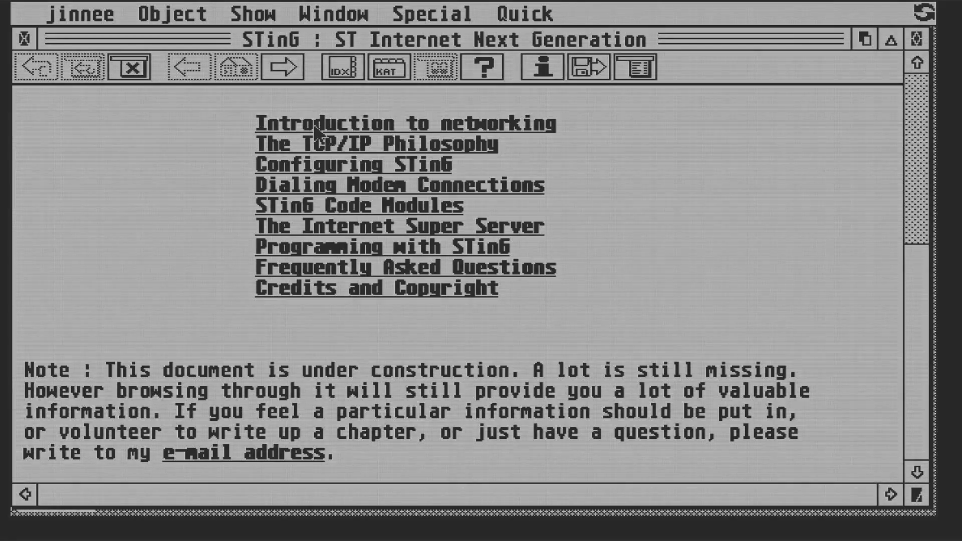
pyautogui.click(372, 165)
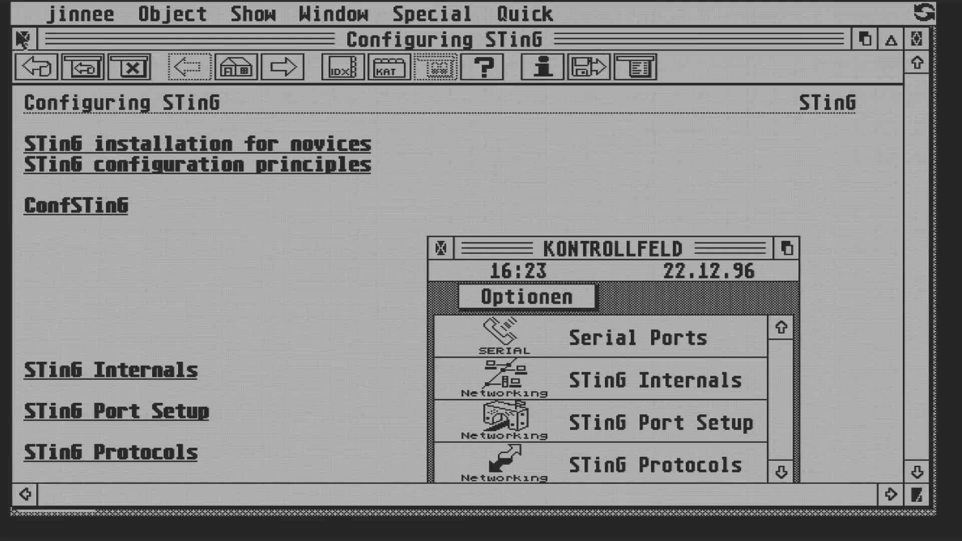
pyautogui.click(22, 39)
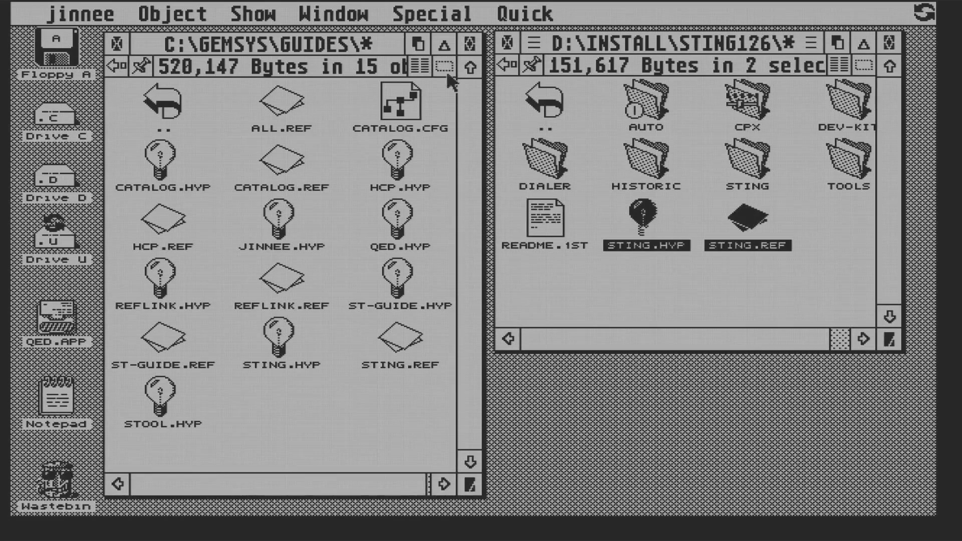
# Copy the STING folder from the install files into C:\GEMSYS
pyautogui.click(747, 161)
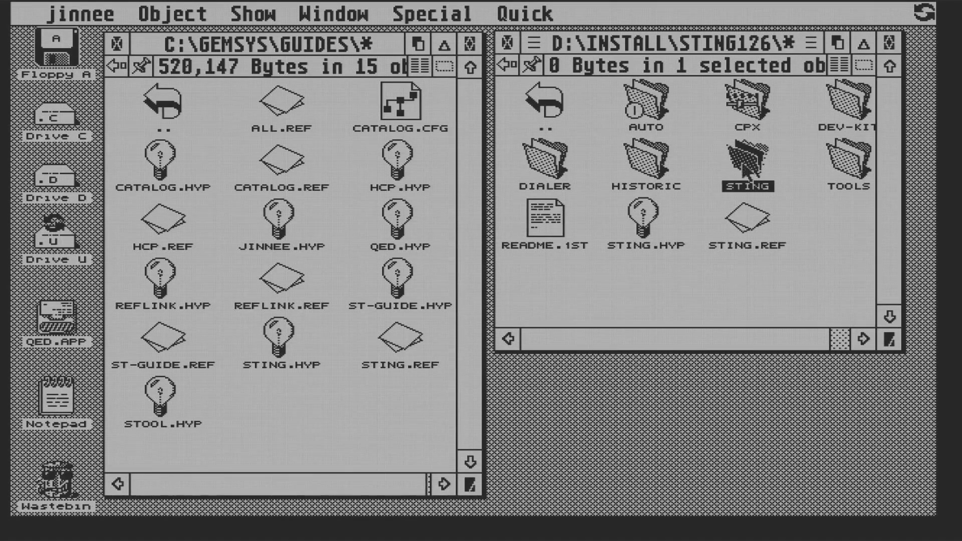
pyautogui.click(114, 67)
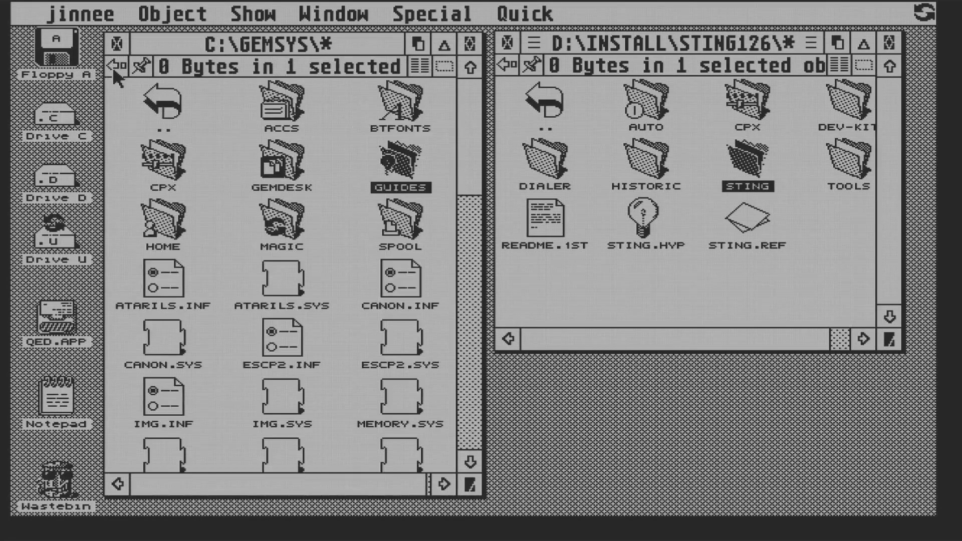
pyautogui.moveTo(747, 160); pyautogui.dragTo(351, 326)
pyautogui.click(411, 377)
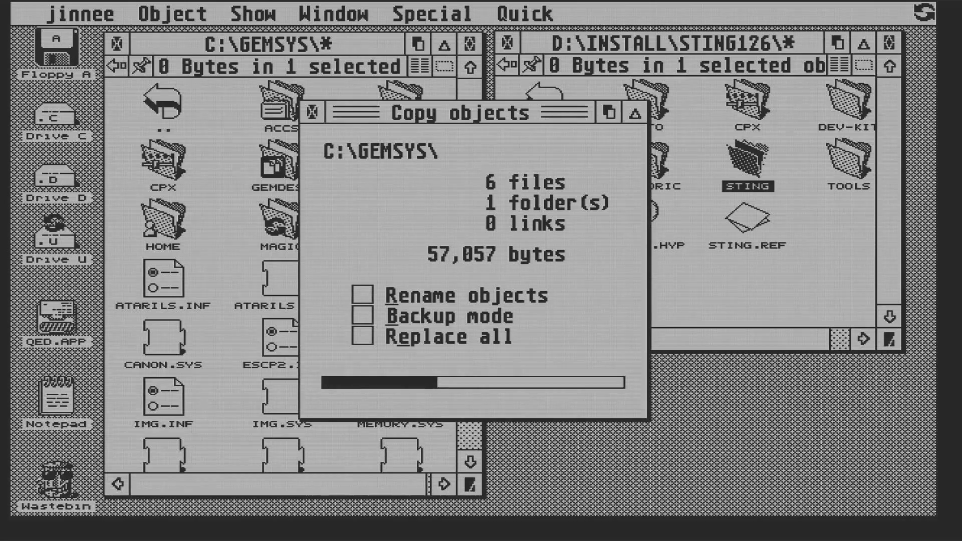
# Copy STING.INF and STING.PRG from the install AUTO folder into C:\AUTO
pyautogui.doubleClick(171, 103)
pyautogui.doubleClick(170, 108)
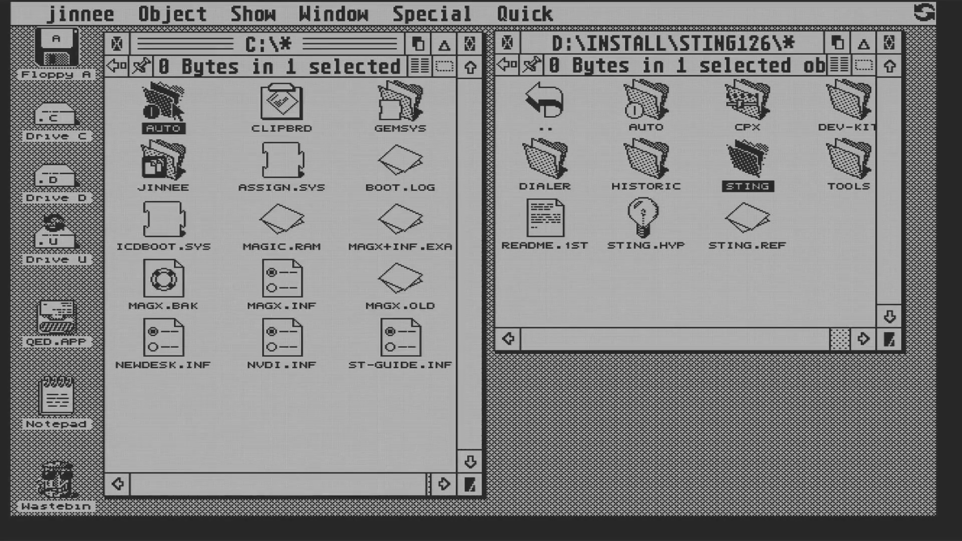
pyautogui.doubleClick(649, 103)
pyautogui.hotkey('ctrl', 'a')
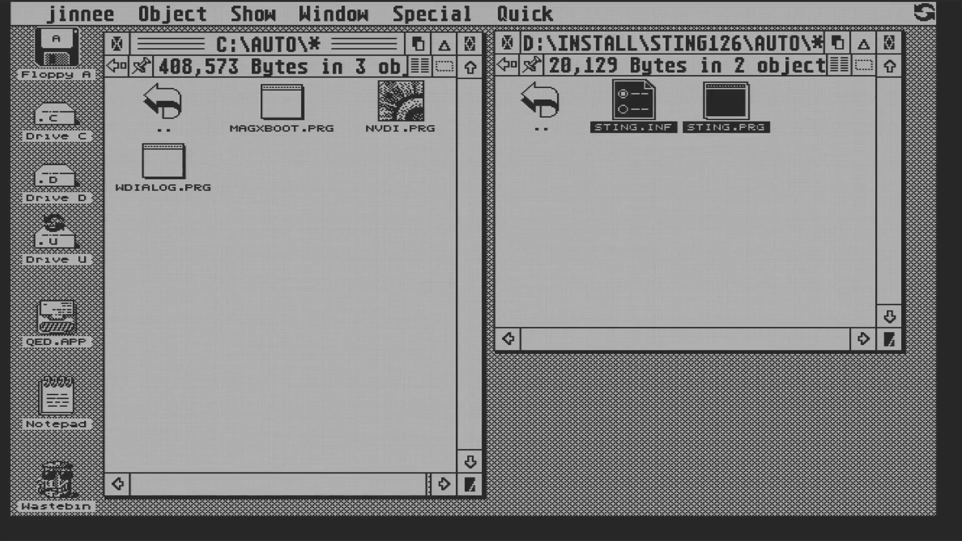
pyautogui.moveTo(641, 103); pyautogui.dragTo(312, 260)
pyautogui.click(420, 380)
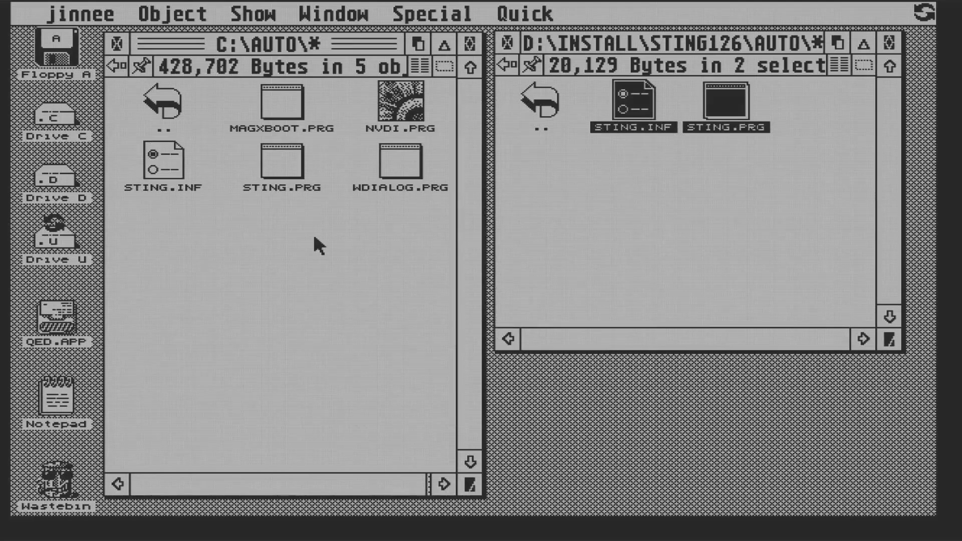
pyautogui.moveTo(161, 163); pyautogui.dragTo(46, 331)
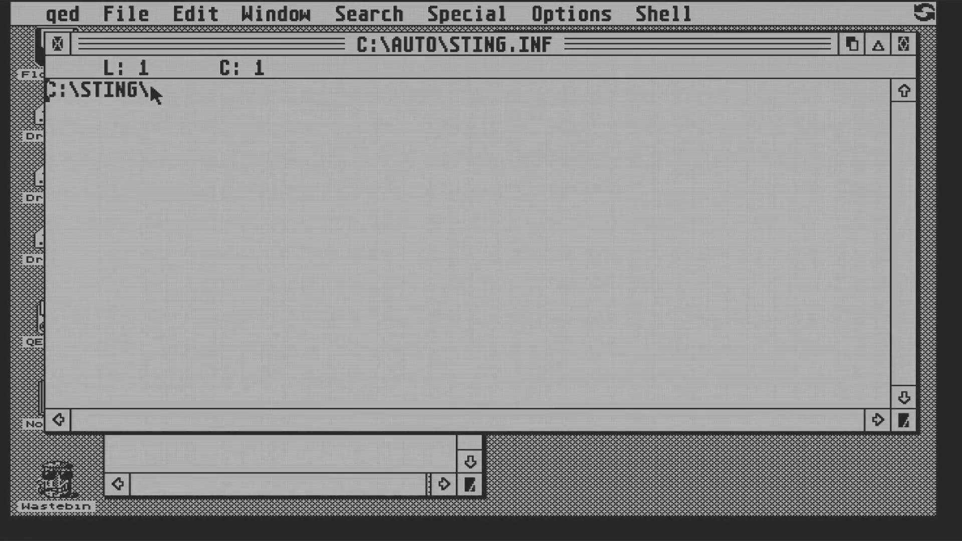
# Change STING.INF's path to C:\GEMSYS\STING\, then save and close it
pyautogui.press('Right')
pyautogui.press('Right')
pyautogui.write('\\')
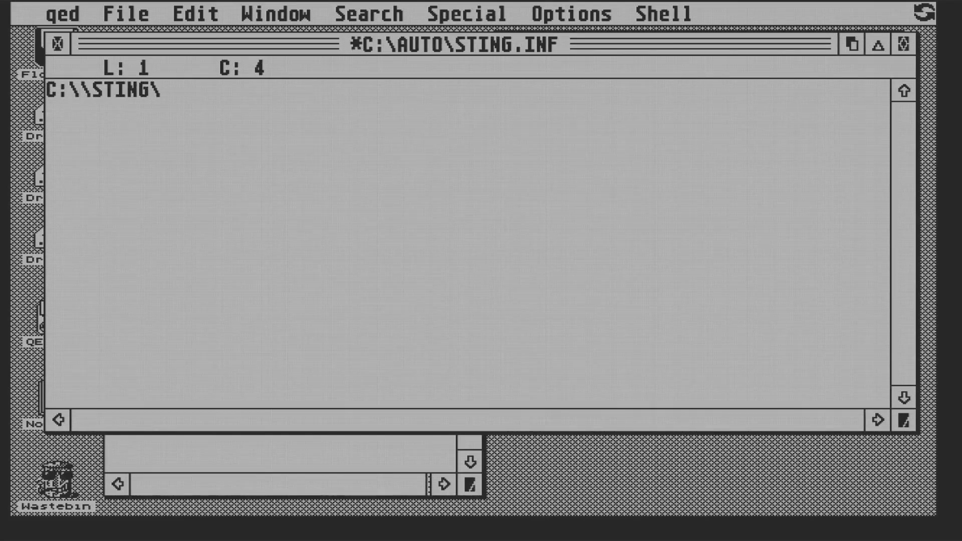
pyautogui.write('GEMSYS')
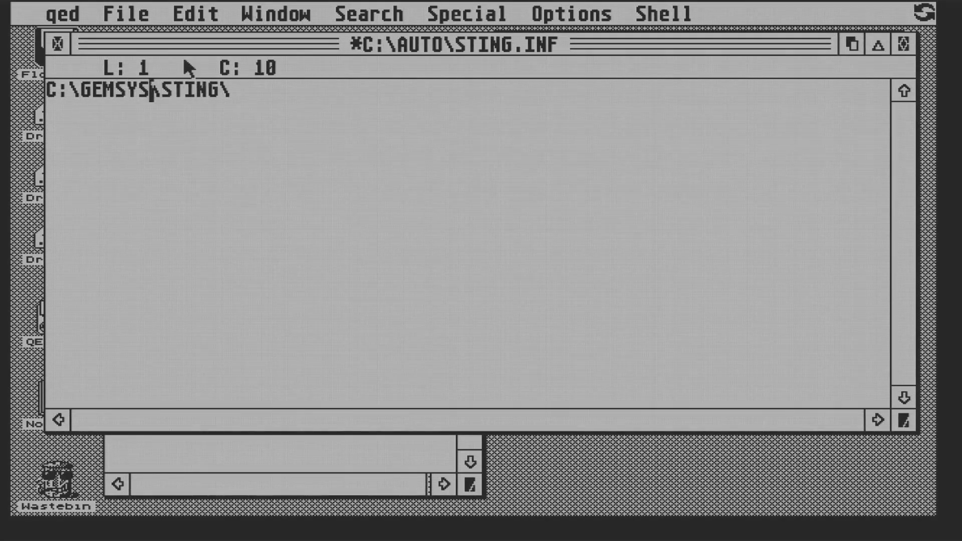
pyautogui.moveTo(125, 14)
pyautogui.click(140, 159)
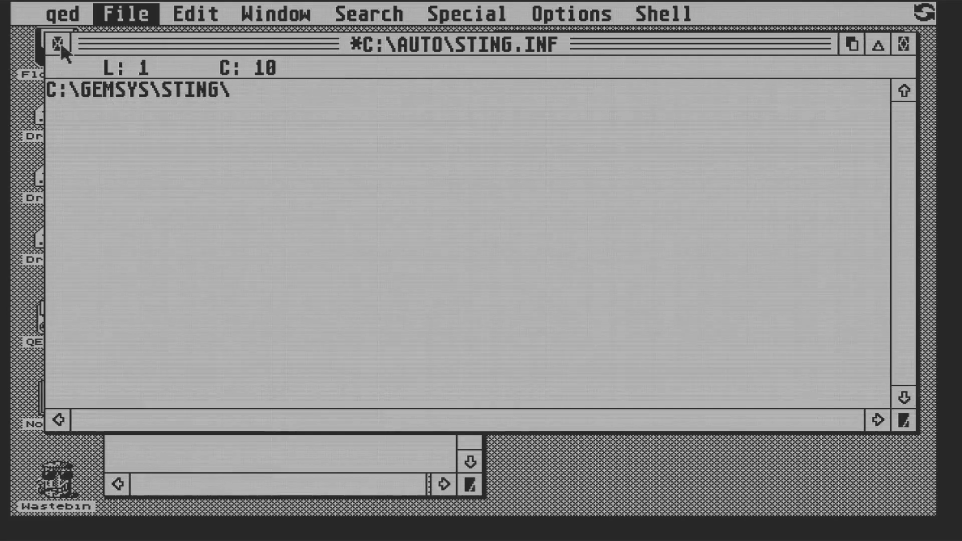
pyautogui.click(59, 44)
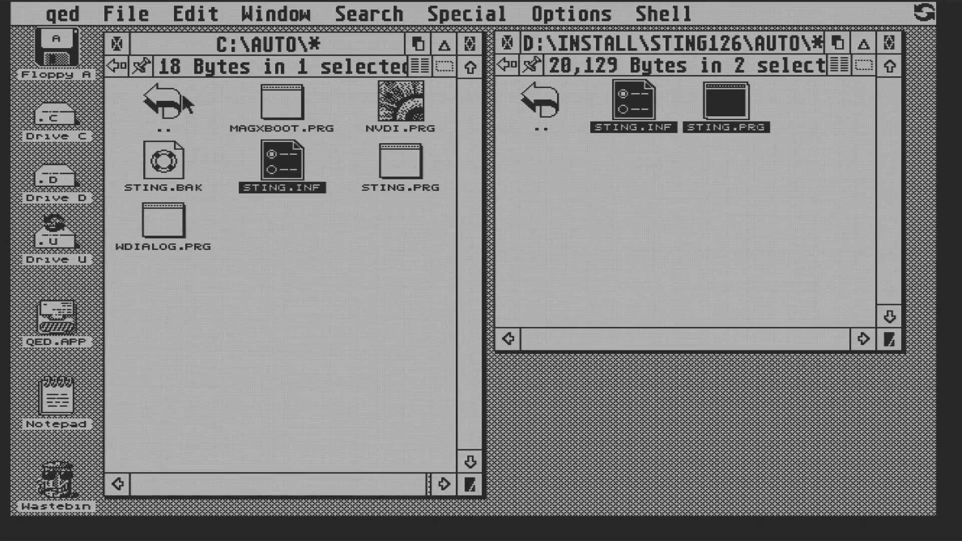
# Open C:\GEMSYS\STING and load DEFAULT.CFG into the qed editor
pyautogui.click(118, 64)
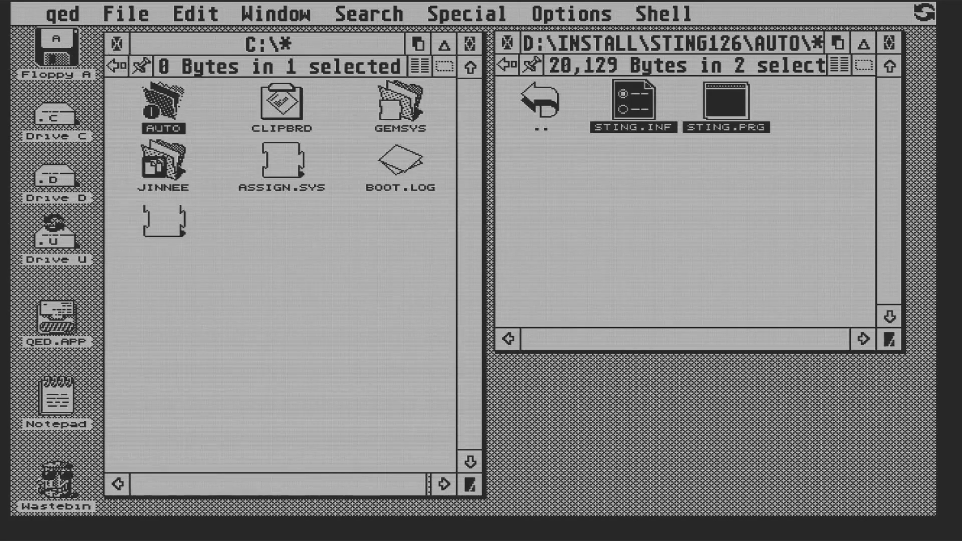
pyautogui.doubleClick(395, 101)
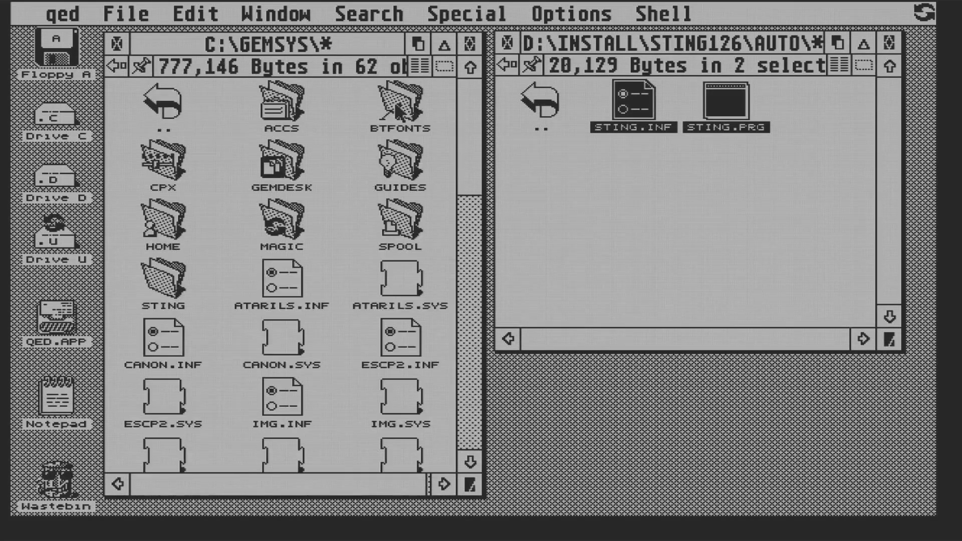
pyautogui.doubleClick(166, 277)
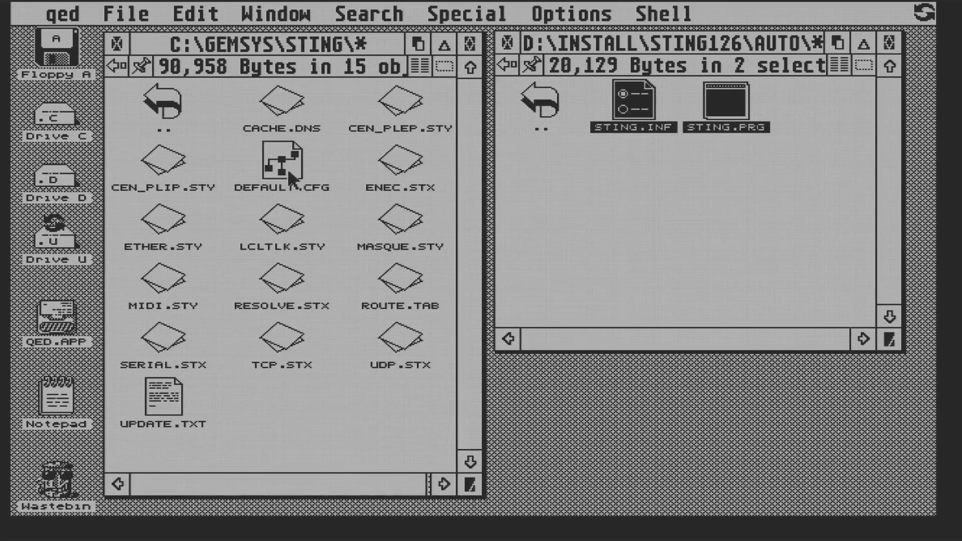
pyautogui.moveTo(287, 167); pyautogui.dragTo(56, 321)
# Set NAMESERVER = 8.8.8.8, save DEFAULT.CFG and close its window
pyautogui.moveTo(903, 343); pyautogui.dragTo(904, 342)
pyautogui.click(902, 338)
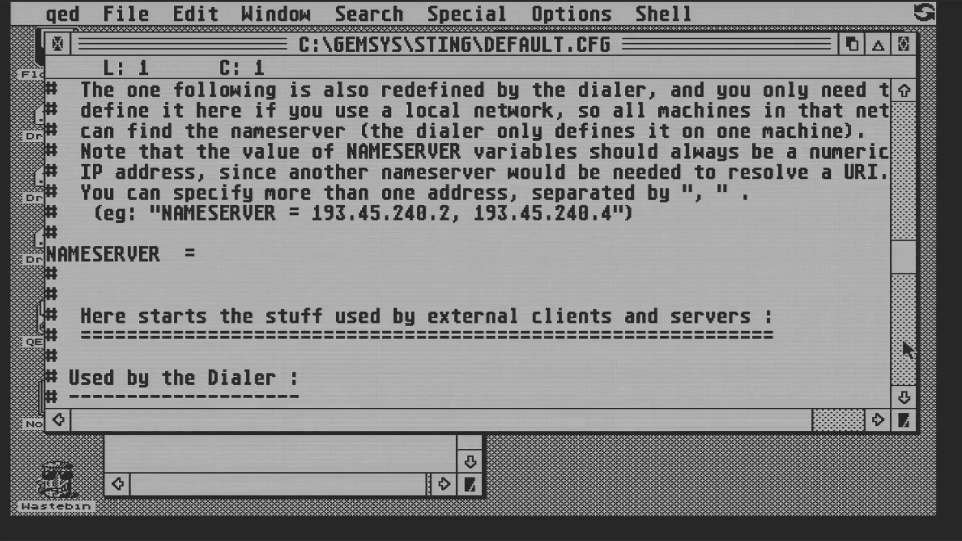
pyautogui.click(214, 255)
pyautogui.write('8.8.8.8')
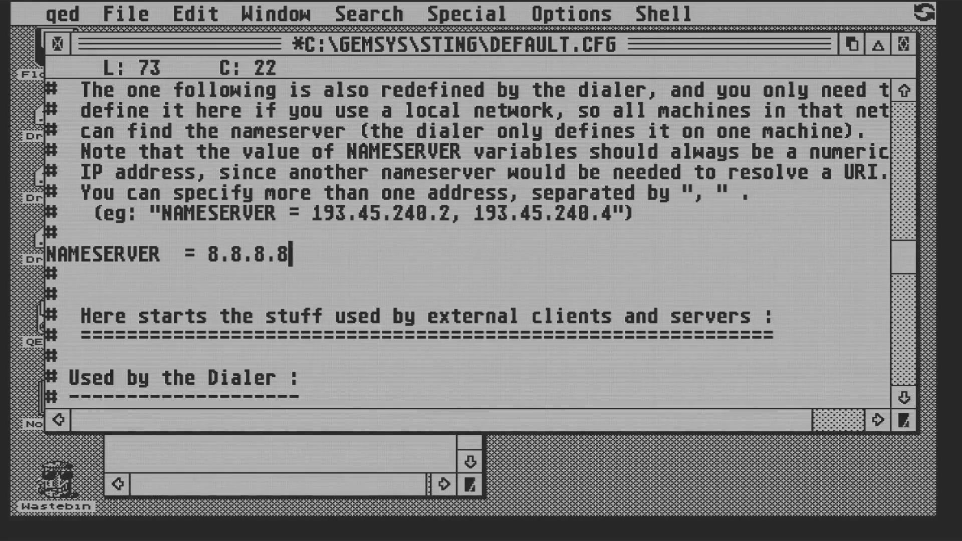
pyautogui.moveTo(195, 14)
pyautogui.moveTo(125, 14)
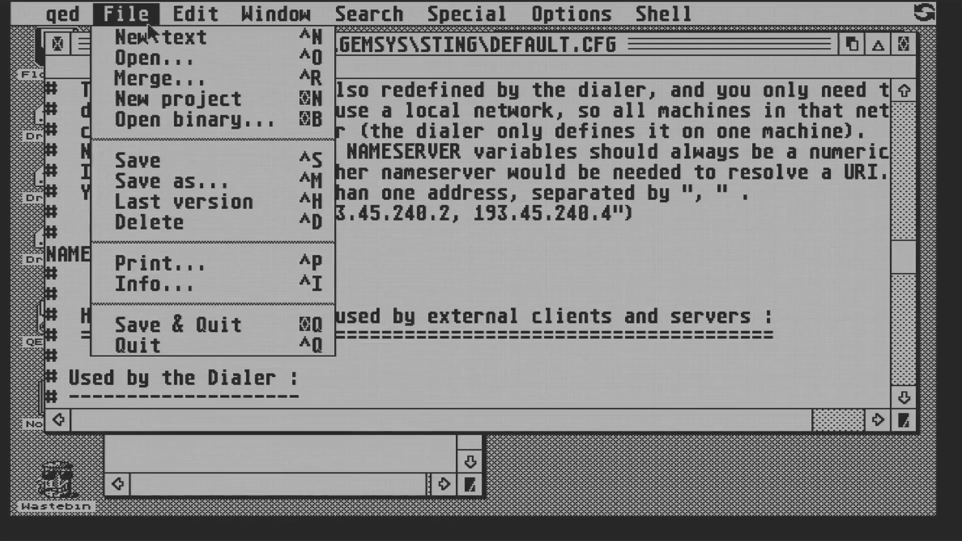
pyautogui.click(140, 161)
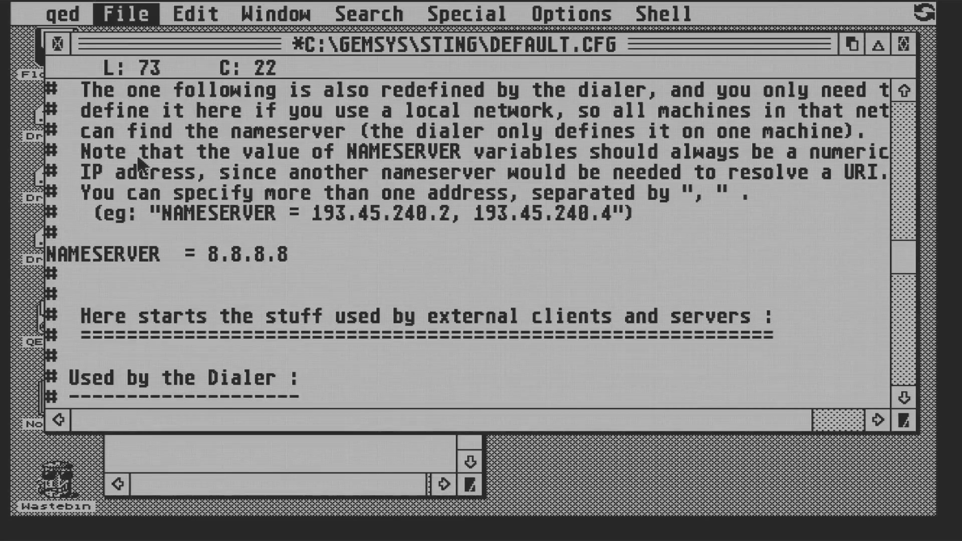
pyautogui.click(57, 46)
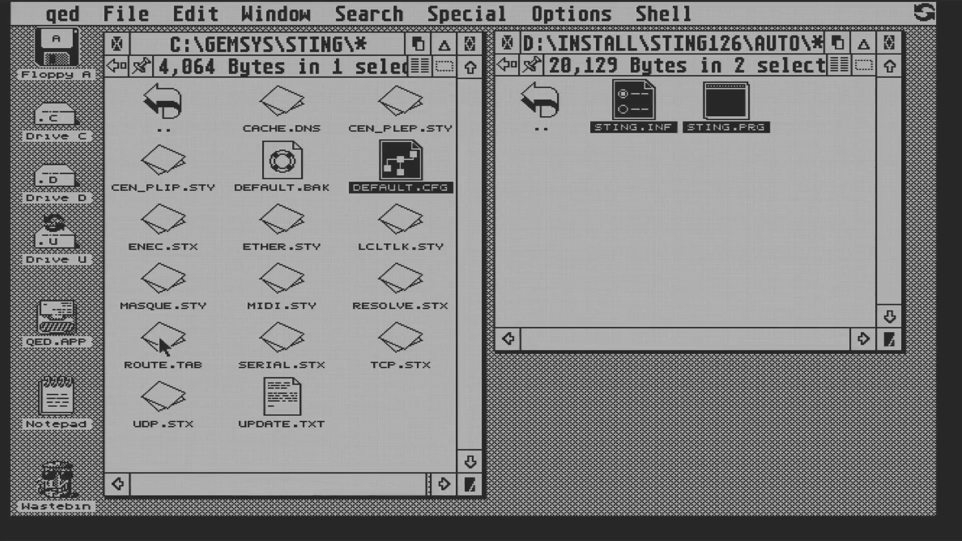
# Open ROUTE.TAB in qed and change the EtherNet route's gateway from 0.0.0.0 to 192.168.50.1
pyautogui.moveTo(160, 339); pyautogui.dragTo(68, 329)
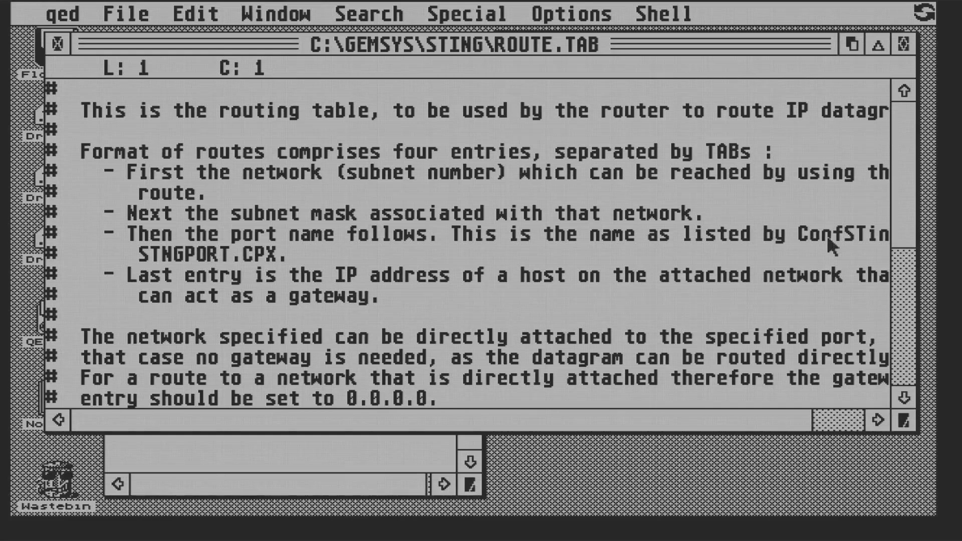
pyautogui.click(910, 184)
pyautogui.hotkey('shift', 'Down')
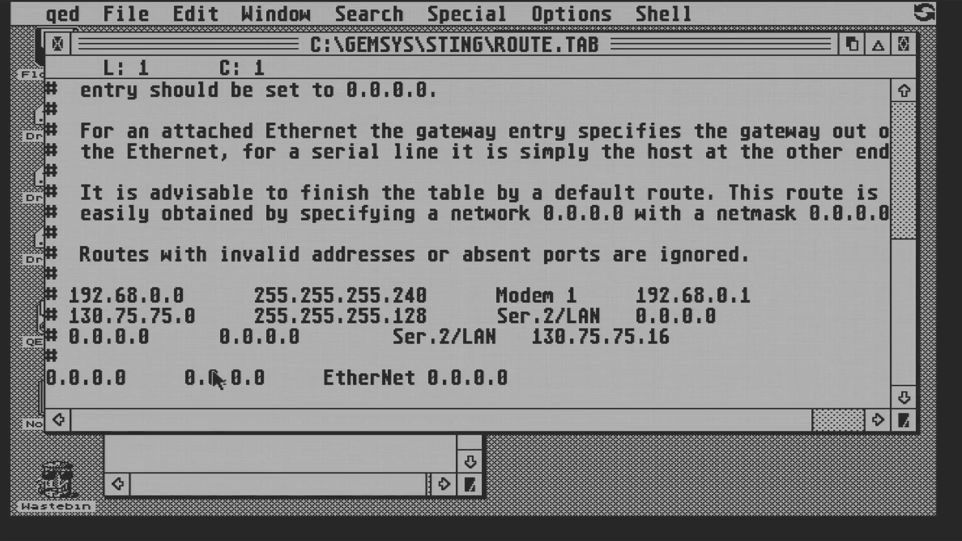
pyautogui.click(516, 380)
pyautogui.press('BackSpace')
pyautogui.press('BackSpace')
pyautogui.press('BackSpace')
pyautogui.press('BackSpace')
pyautogui.press('BackSpace')
pyautogui.press('BackSpace')
pyautogui.press('BackSpace')
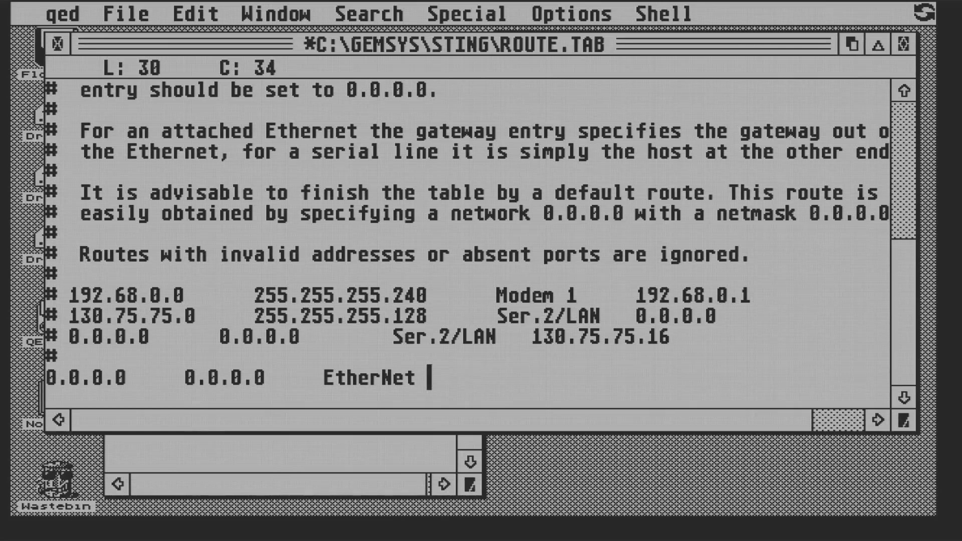
pyautogui.write('192.168')
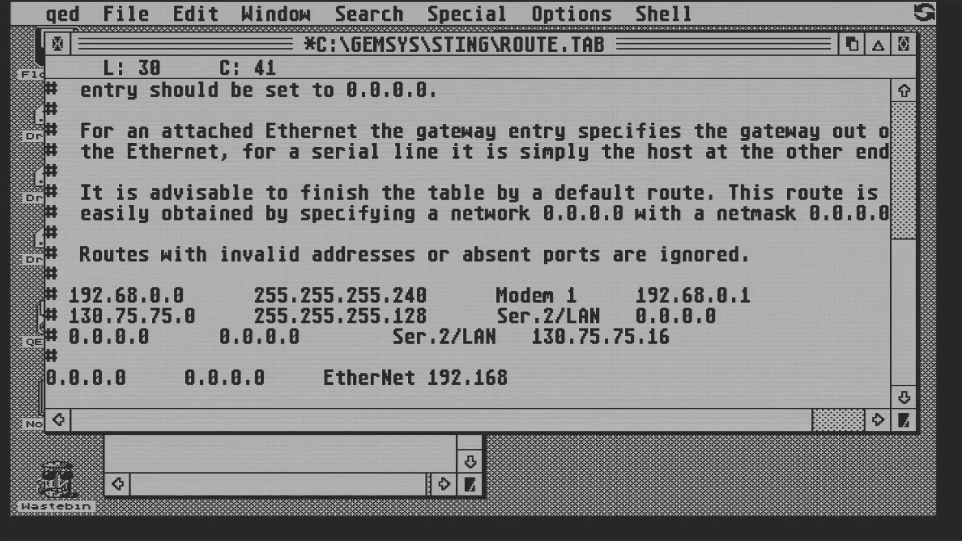
pyautogui.write('.50.1')
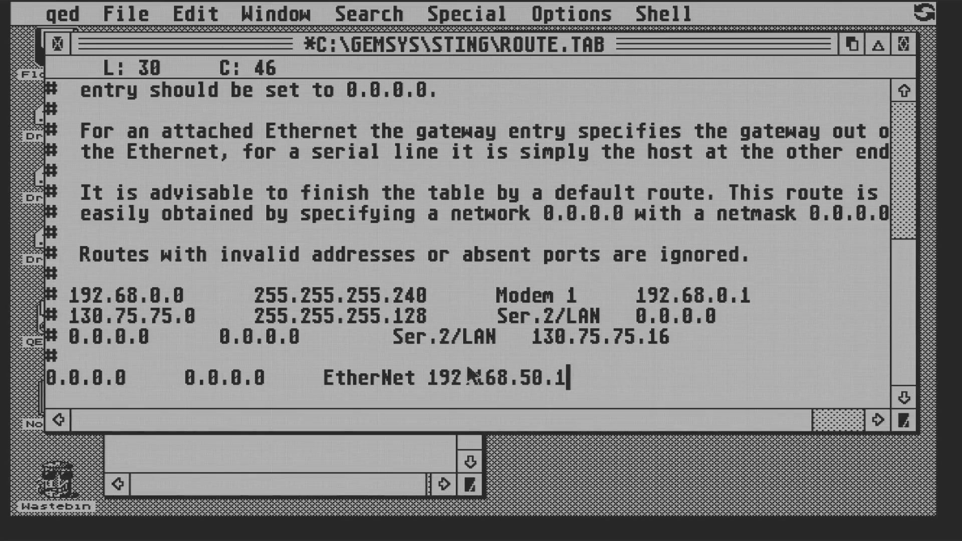
# Save and close ROUTE.TAB, then open the CPX folder inside STING126
pyautogui.moveTo(125, 13)
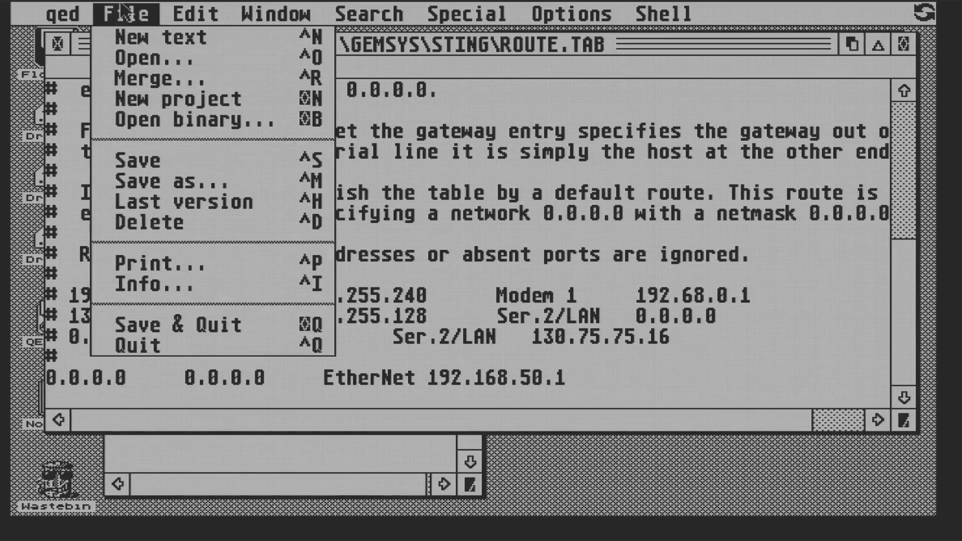
pyautogui.click(129, 161)
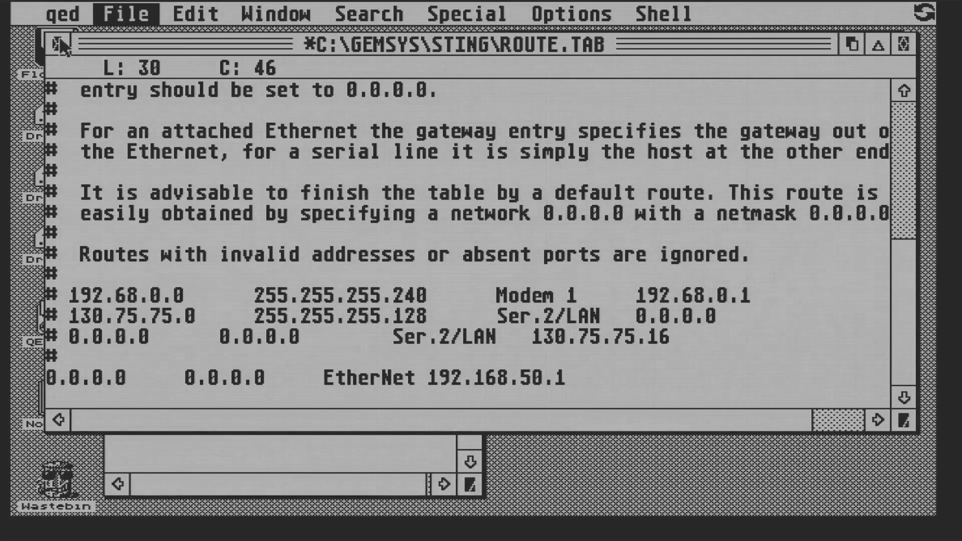
pyautogui.click(57, 44)
pyautogui.click(507, 65)
pyautogui.doubleClick(748, 99)
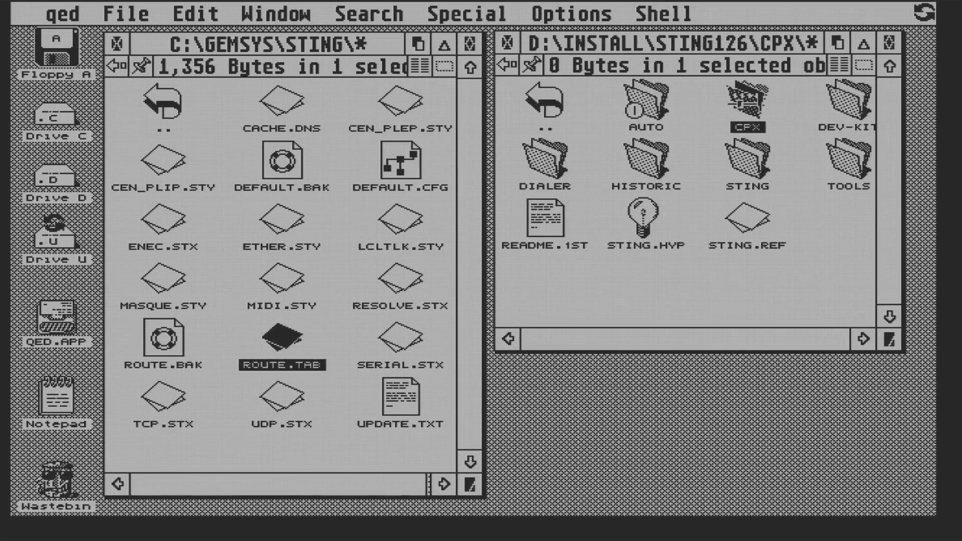
# Copy STING.CPX, STNGPORT.CPX and STNGPROT.CPX into C:\GEMSYS\CPX
pyautogui.doubleClick(162, 103)
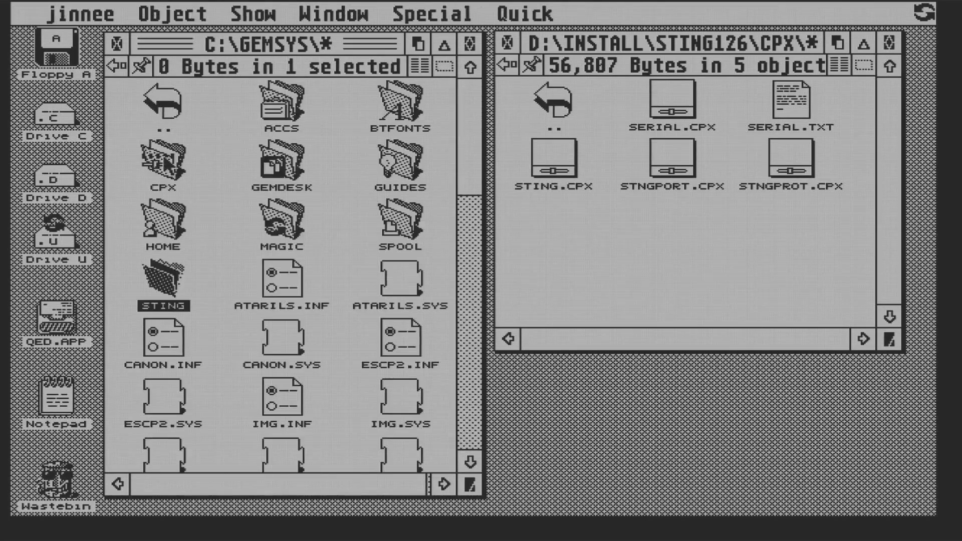
pyautogui.doubleClick(161, 161)
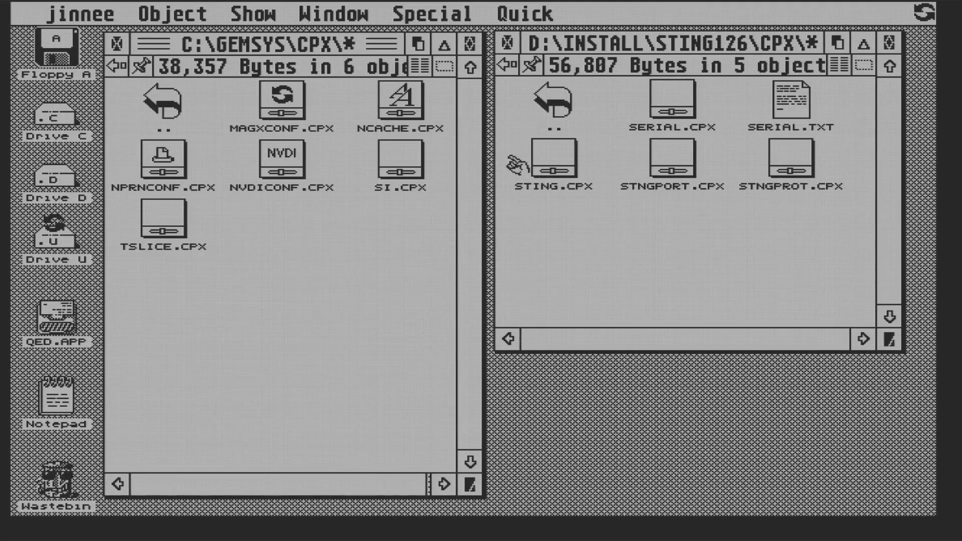
pyautogui.click(553, 158)
pyautogui.keyDown('shift'); pyautogui.click(672, 158); pyautogui.keyUp('shift')
pyautogui.keyDown('shift'); pyautogui.click(791, 158); pyautogui.keyUp('shift')
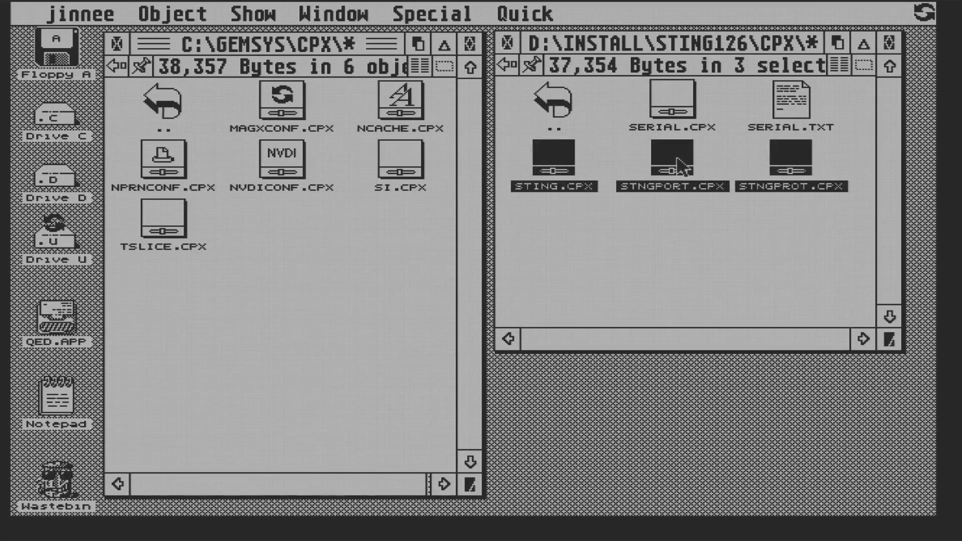
pyautogui.moveTo(673, 165); pyautogui.dragTo(285, 328)
pyautogui.click(423, 391)
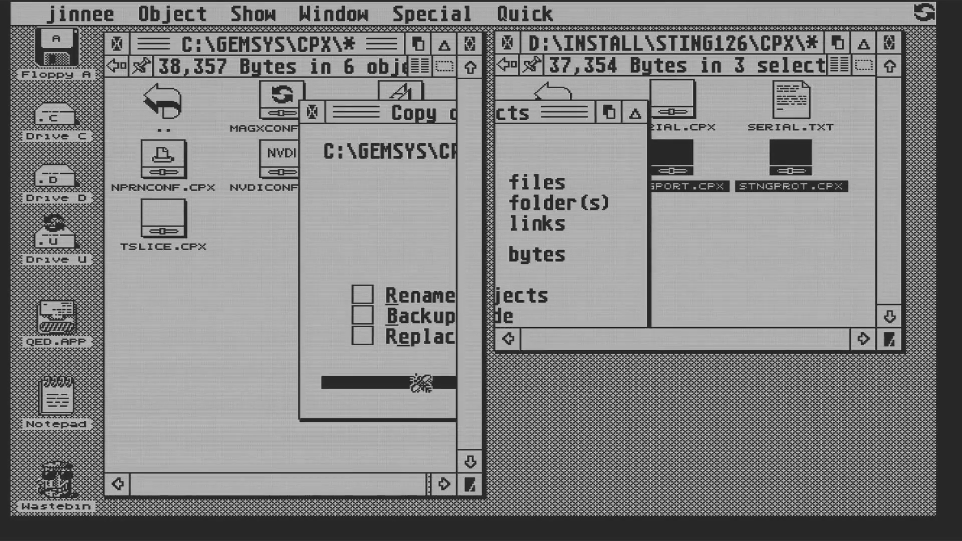
pyautogui.moveTo(142, 14)
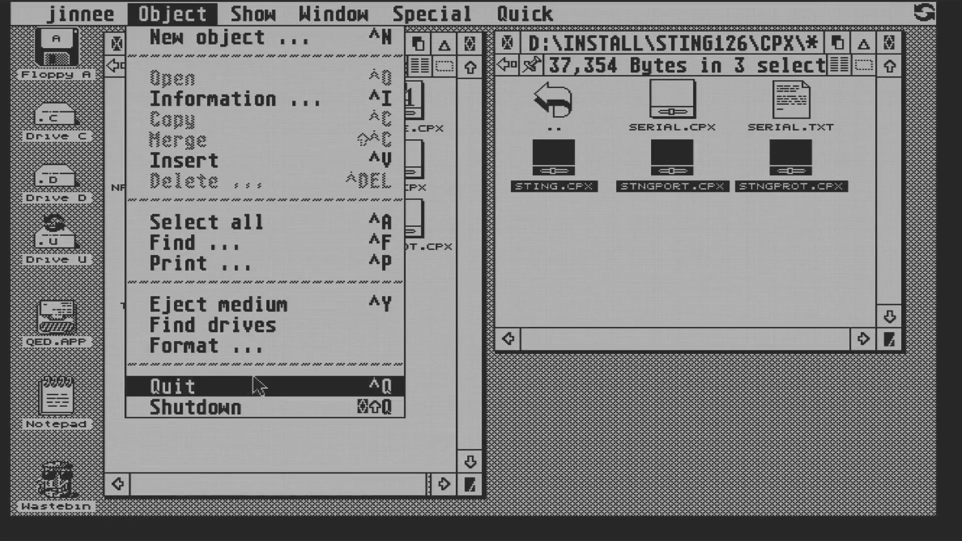
# Reboot the system, then open Control Panels and tidy their icons into rows
pyautogui.click(230, 406)
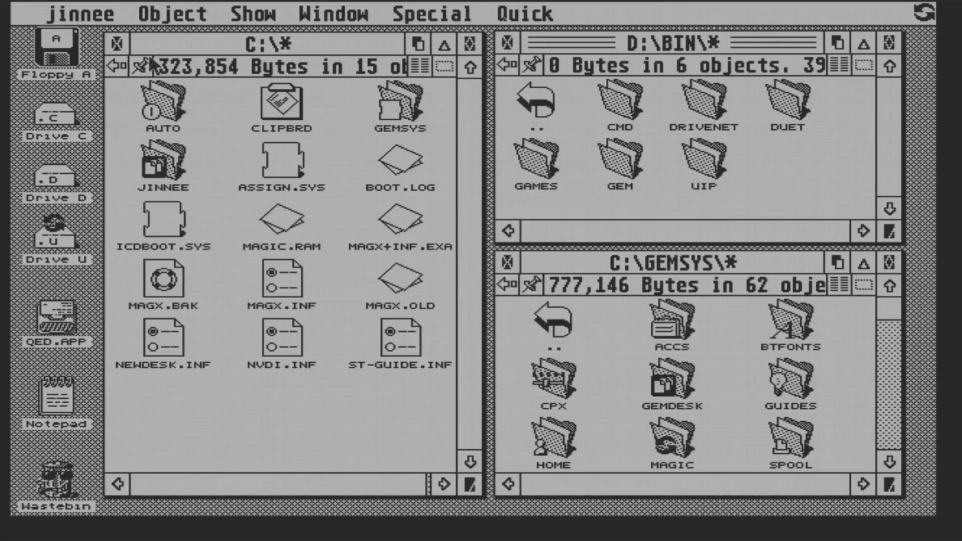
pyautogui.moveTo(80, 14)
pyautogui.click(100, 97)
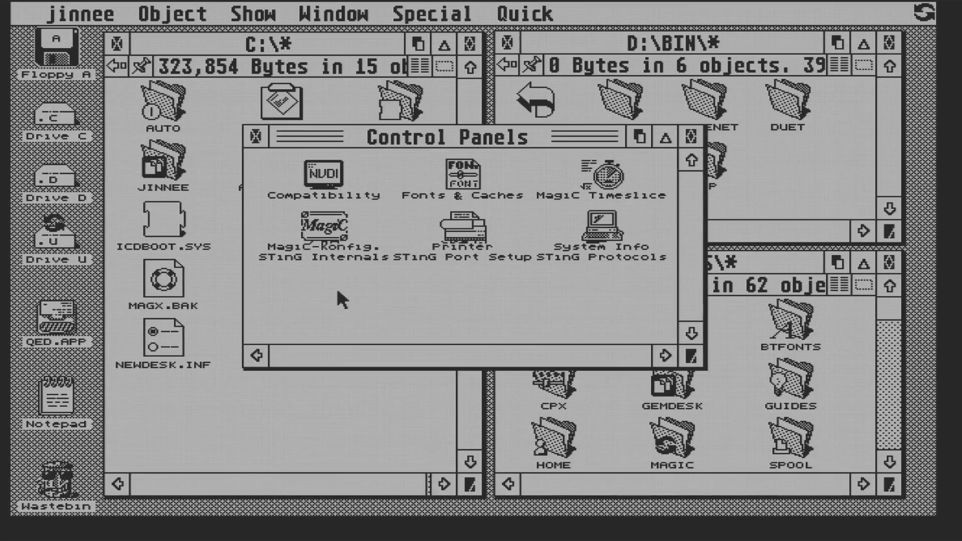
pyautogui.rightClick(336, 290)
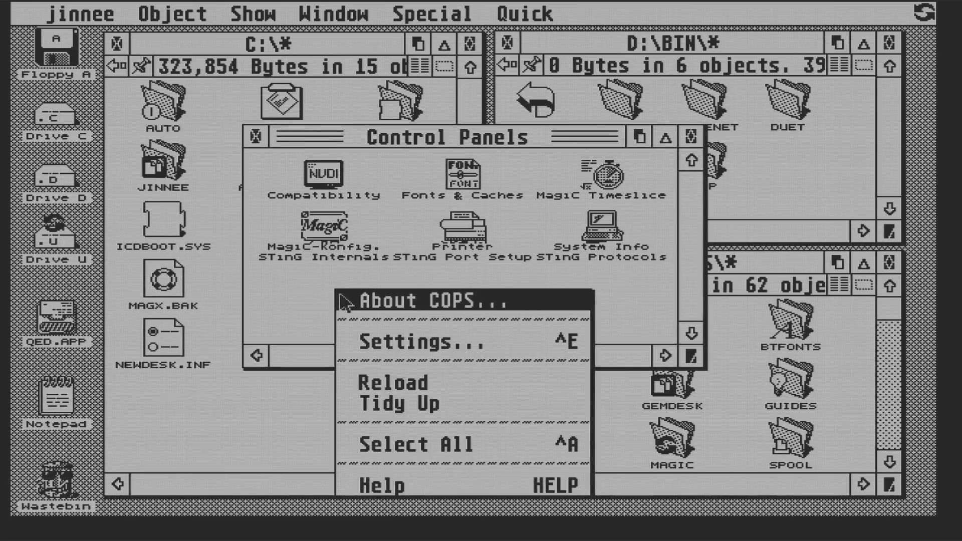
pyautogui.click(384, 403)
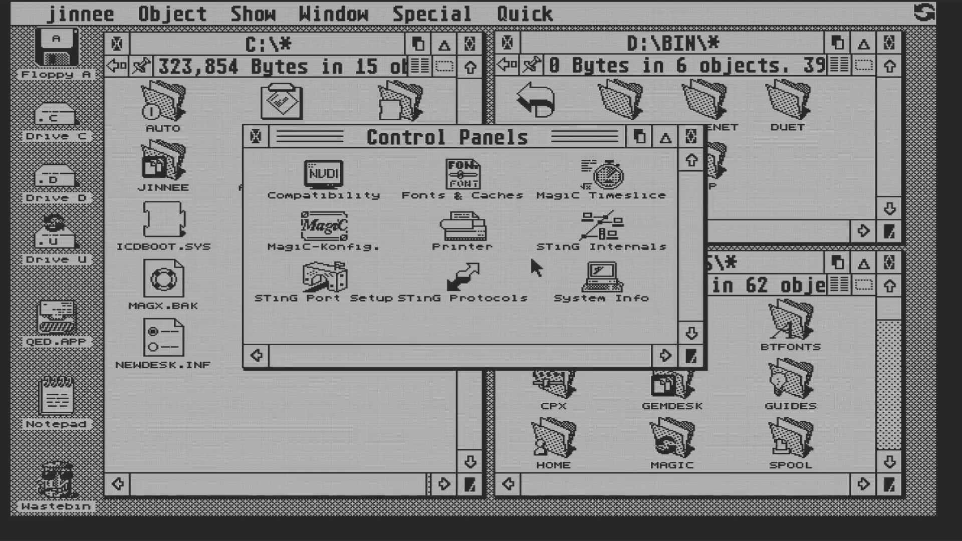
# Check in STinG Internals that the EtherNet driver version 1.15 is installed, closing without changes
pyautogui.doubleClick(599, 220)
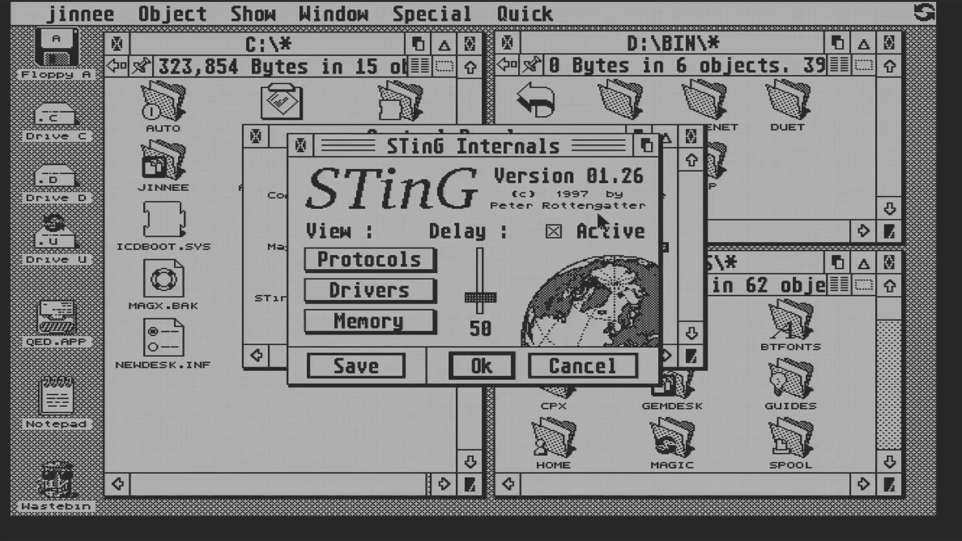
pyautogui.click(384, 290)
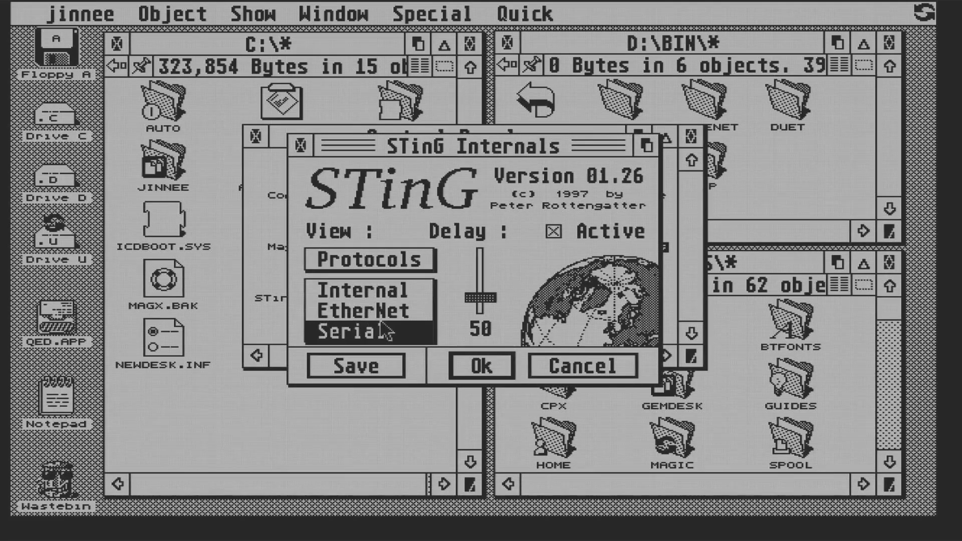
pyautogui.click(396, 308)
pyautogui.click(457, 323)
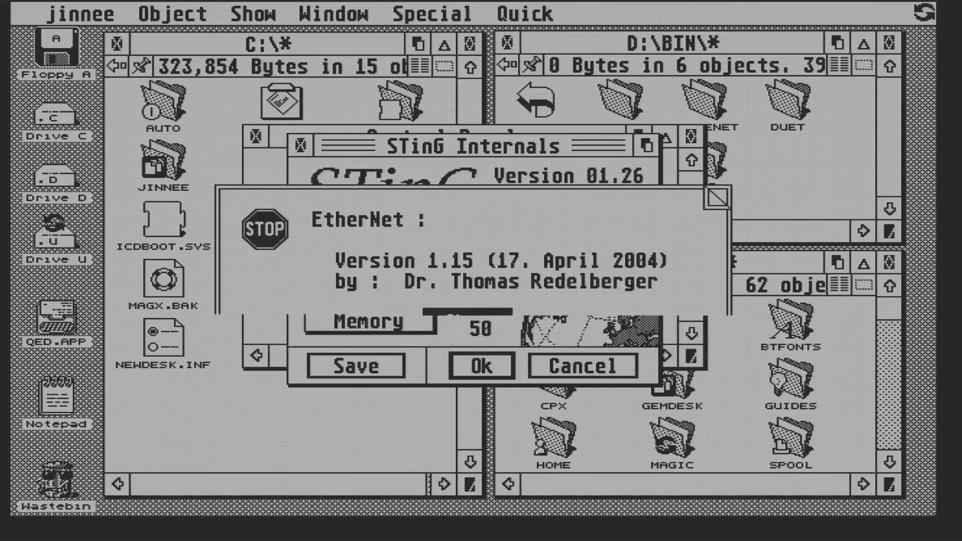
pyautogui.click(582, 373)
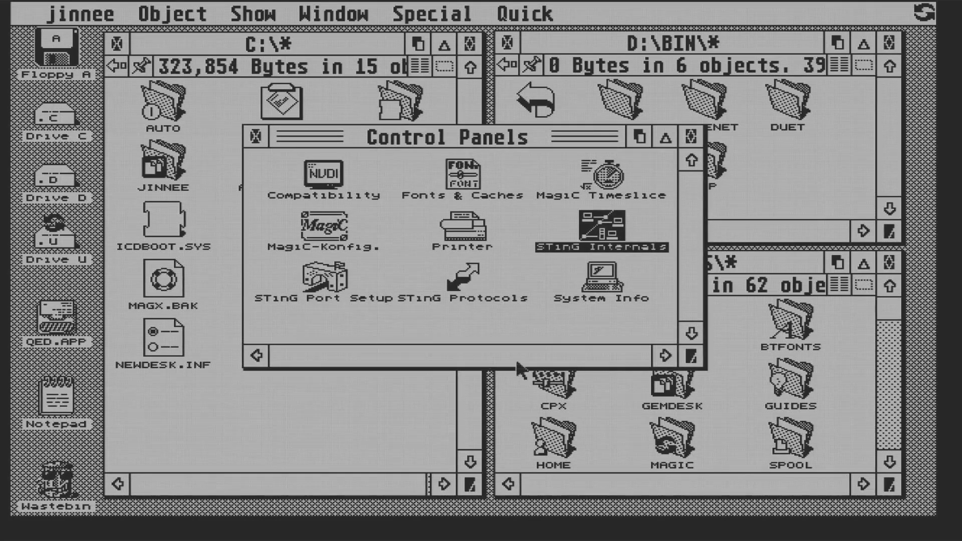
# In STinG Port Setup, give EtherNet IP 192.168.50.77 and subnet mask 255.255.255.0
pyautogui.click(321, 278)
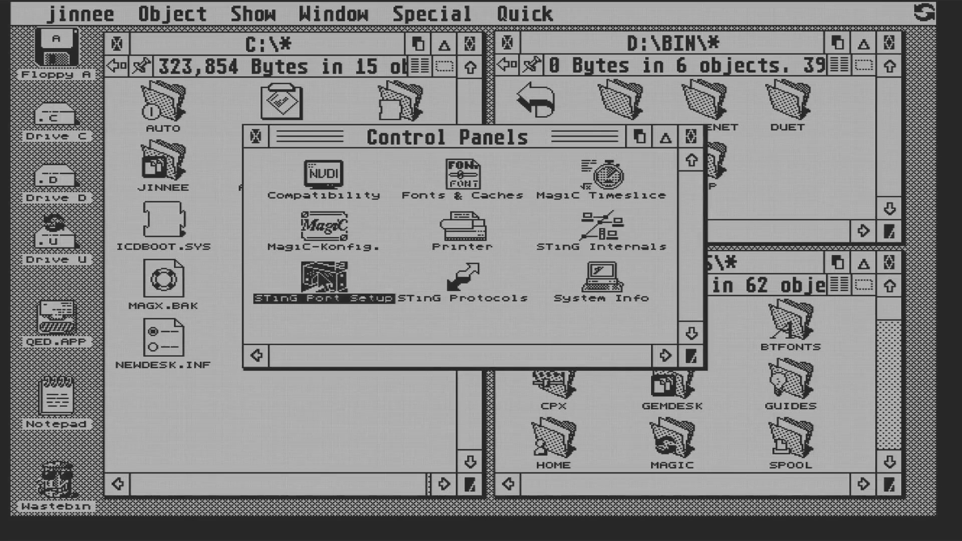
pyautogui.doubleClick(323, 278)
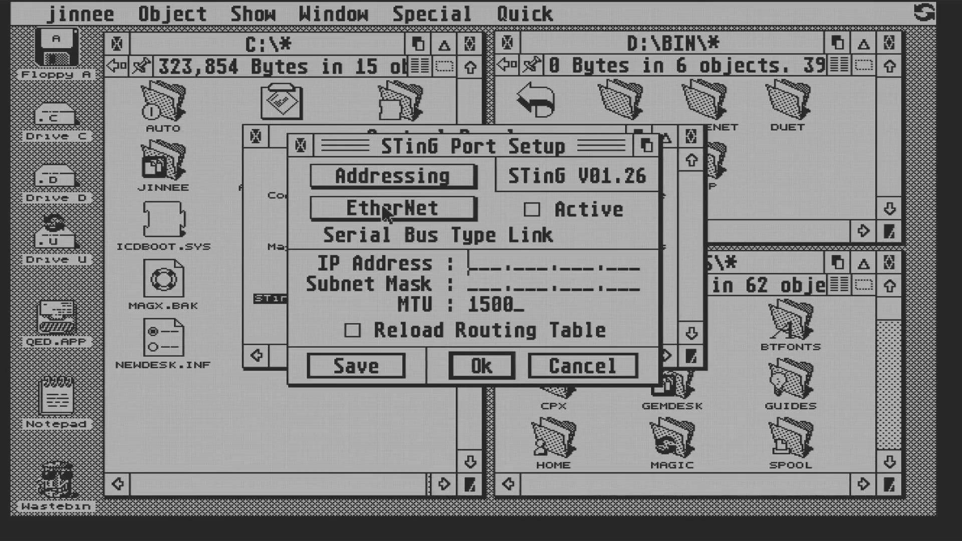
pyautogui.write('192.168.')
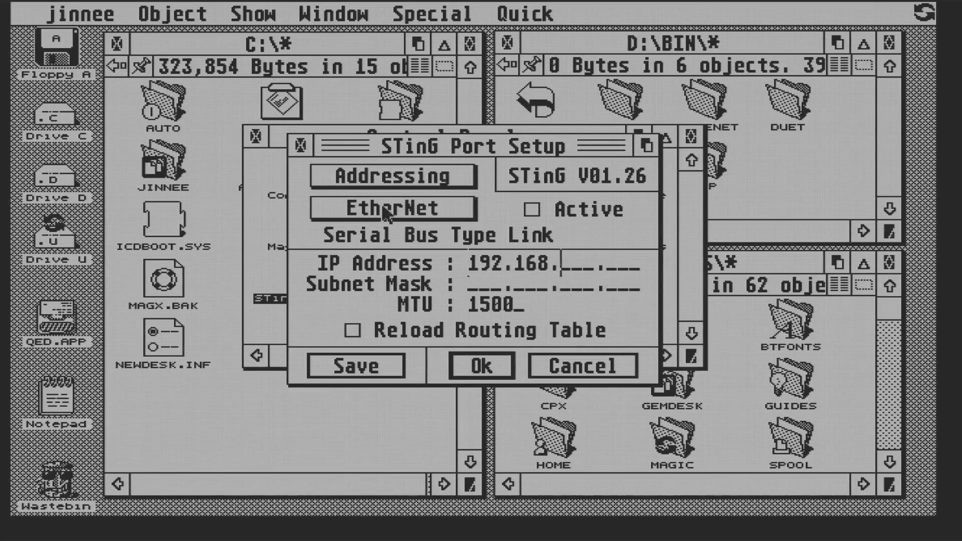
pyautogui.write('50 .77')
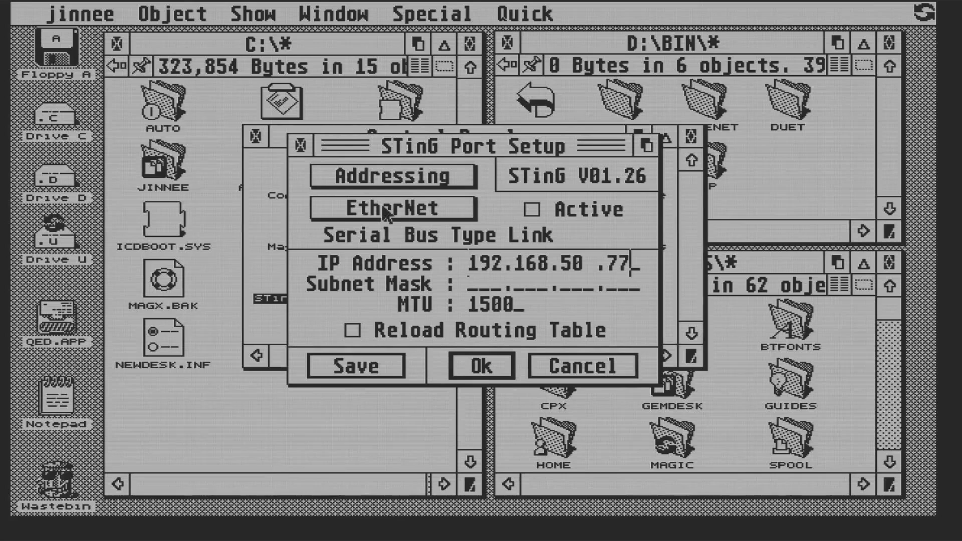
pyautogui.press('Tab')
pyautogui.write('255.255.255.')
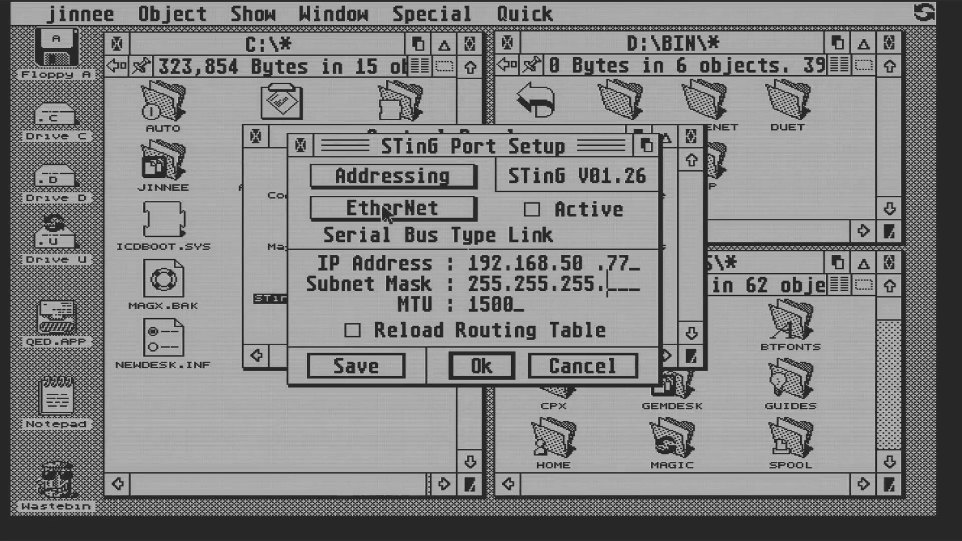
pyautogui.write('0')
# Choose NE2000 hardware, enter the MAC address, and save the defaults to STING.PRT
pyautogui.click(391, 176)
pyautogui.click(337, 194)
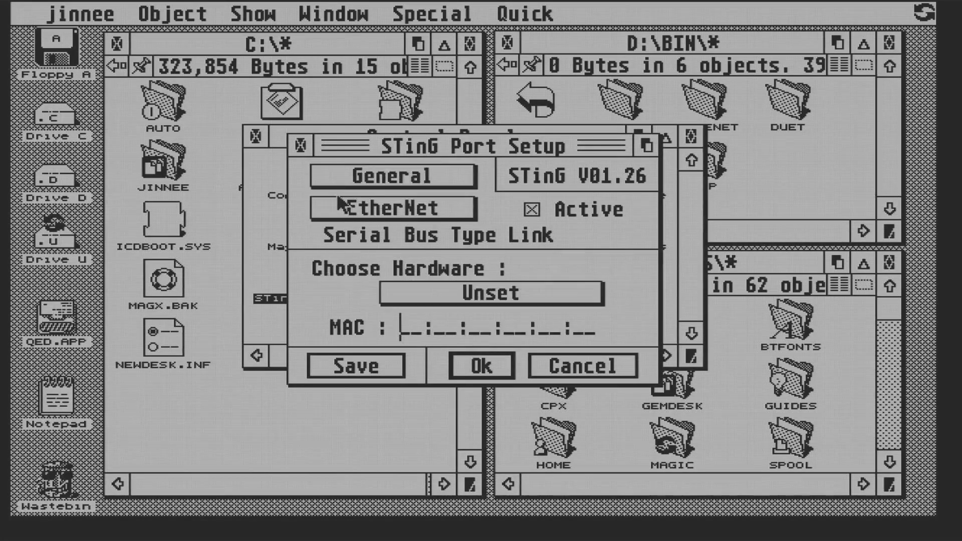
pyautogui.click(466, 295)
pyautogui.click(466, 307)
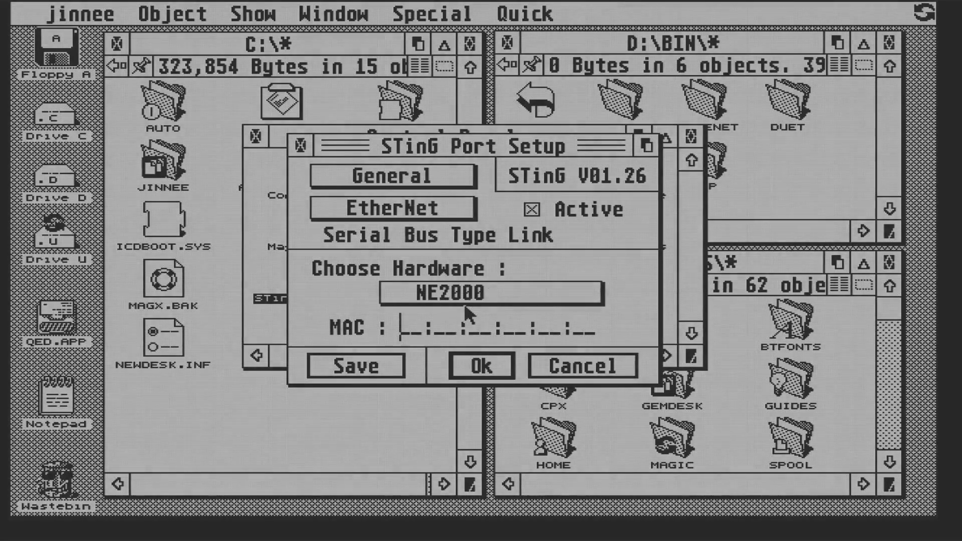
pyautogui.write('0037428aebe3')
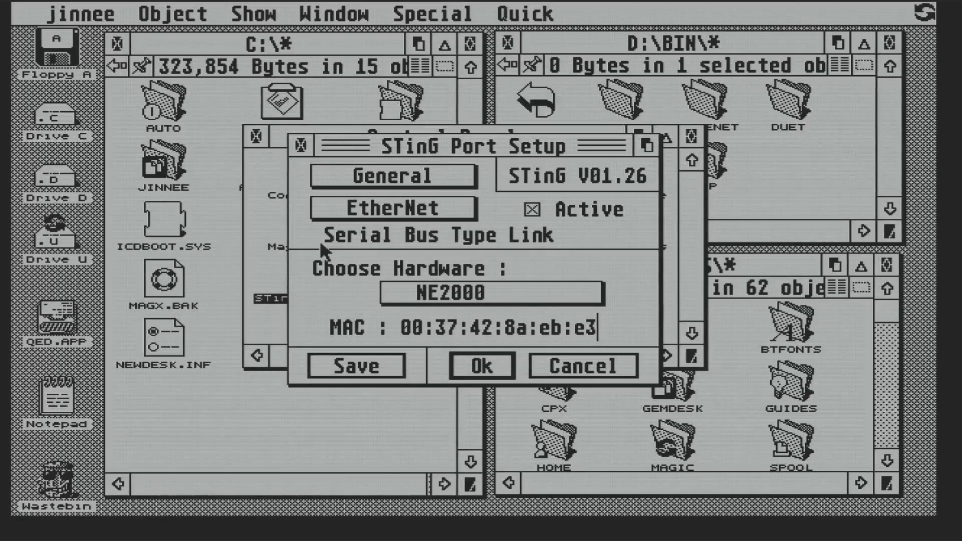
pyautogui.click(357, 368)
pyautogui.click(427, 326)
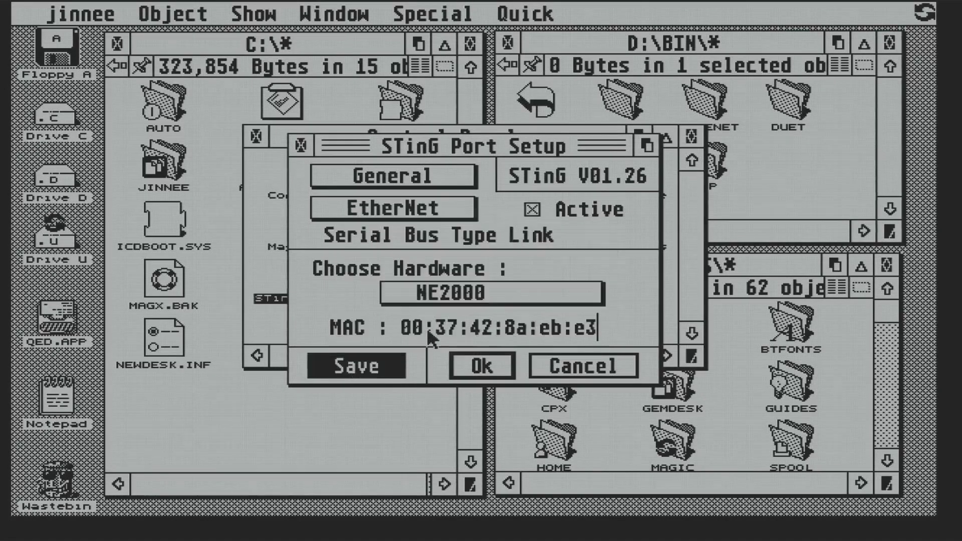
pyautogui.click(484, 479)
# Apply the port settings and check the C: root for STING.PRT
pyautogui.click(465, 366)
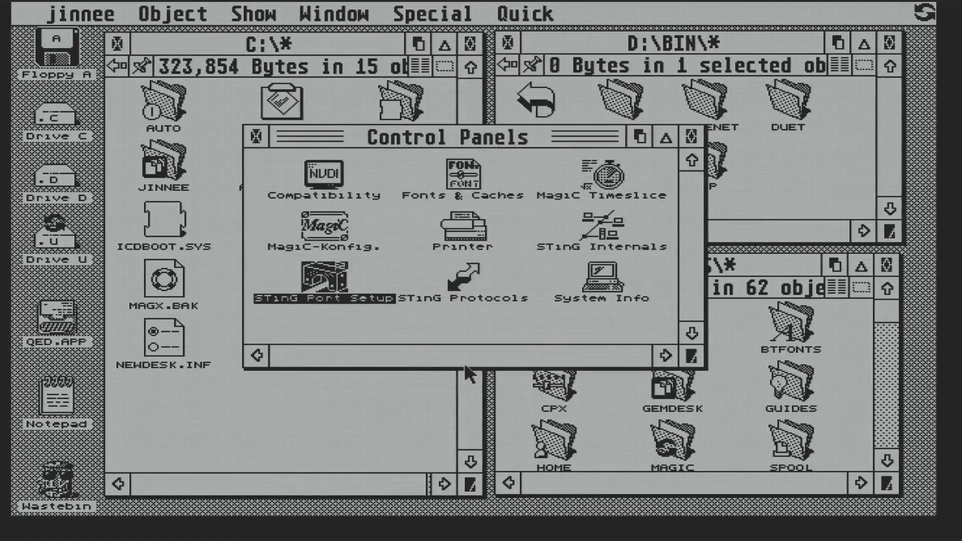
pyautogui.click(362, 400)
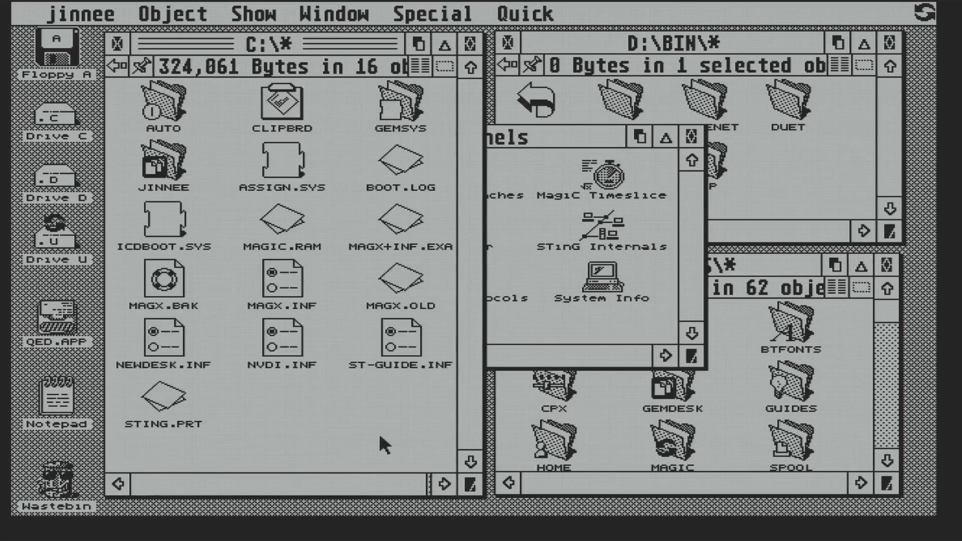
pyautogui.click(553, 131)
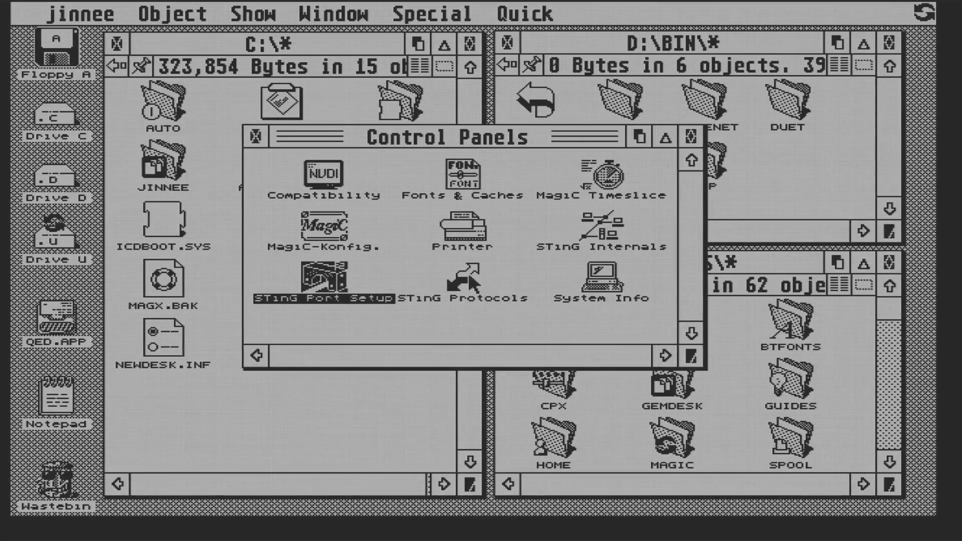
# Review the STinG Protocols name resolver page, then close it and the Control Panels window
pyautogui.doubleClick(470, 280)
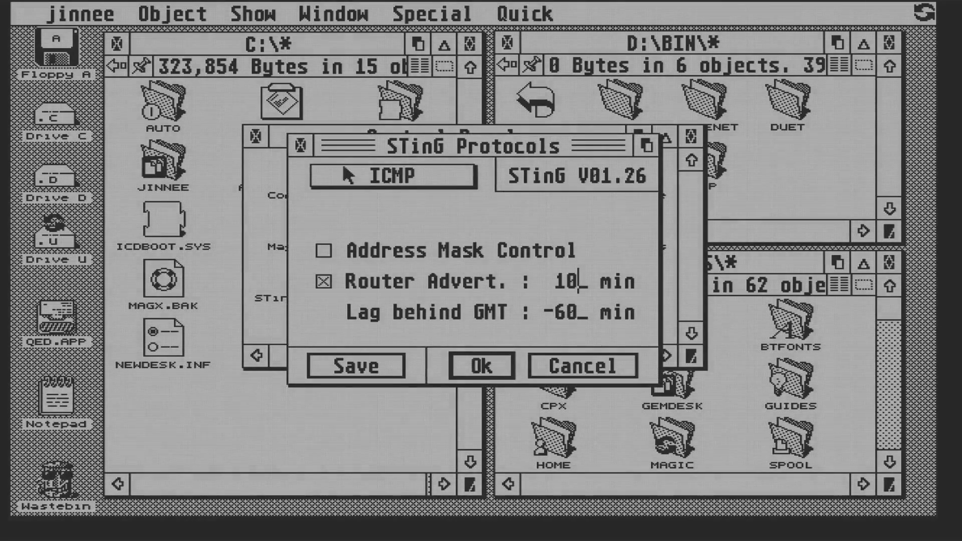
pyautogui.click(345, 172)
pyautogui.click(346, 206)
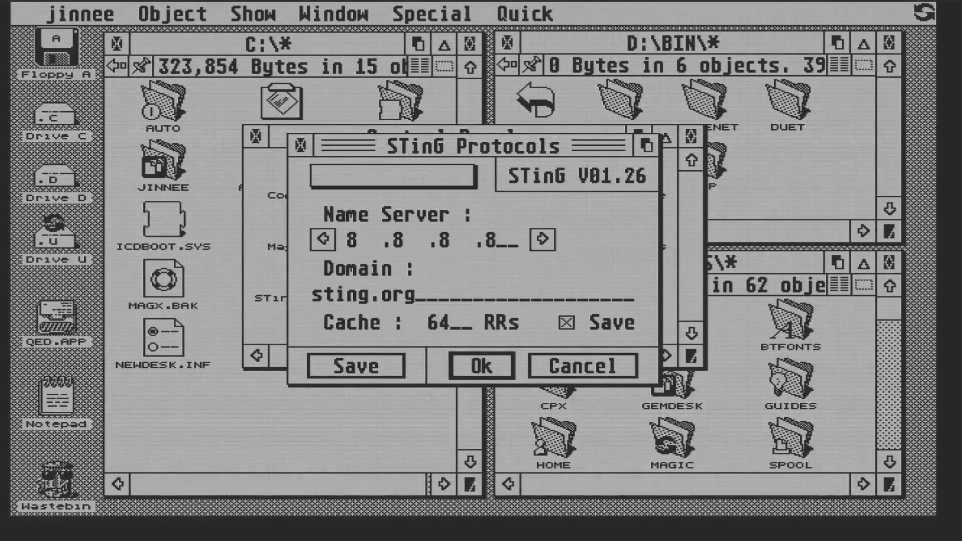
pyautogui.press('Return')
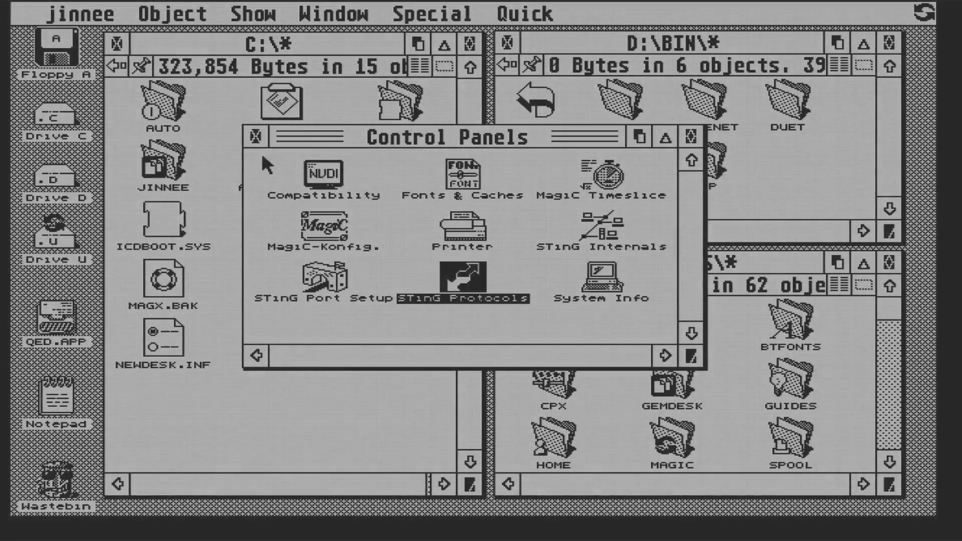
pyautogui.click(251, 134)
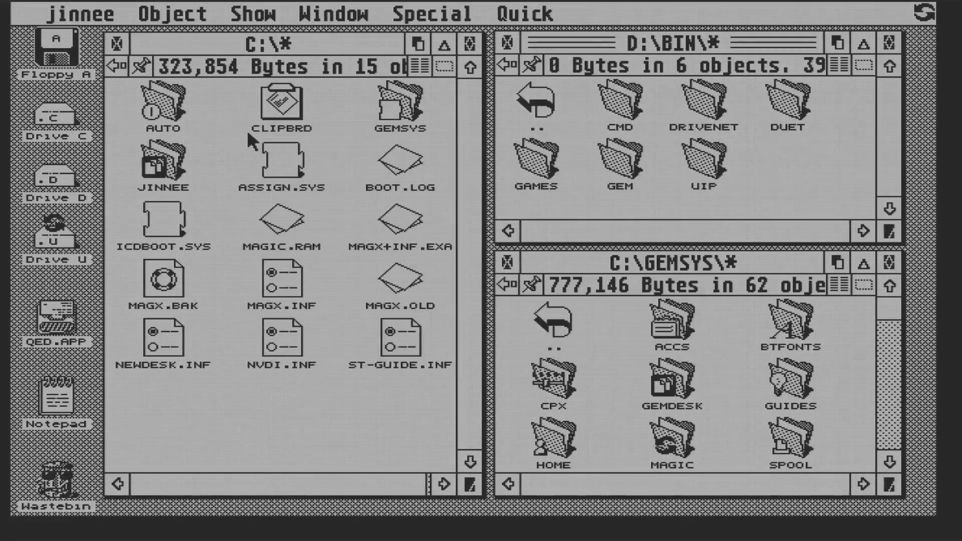
# Run PING.PRG from D:\INSTALL\STING126\TOOLS against 127.0.0.1 and dismiss the results
pyautogui.click(507, 66)
pyautogui.doubleClick(596, 109)
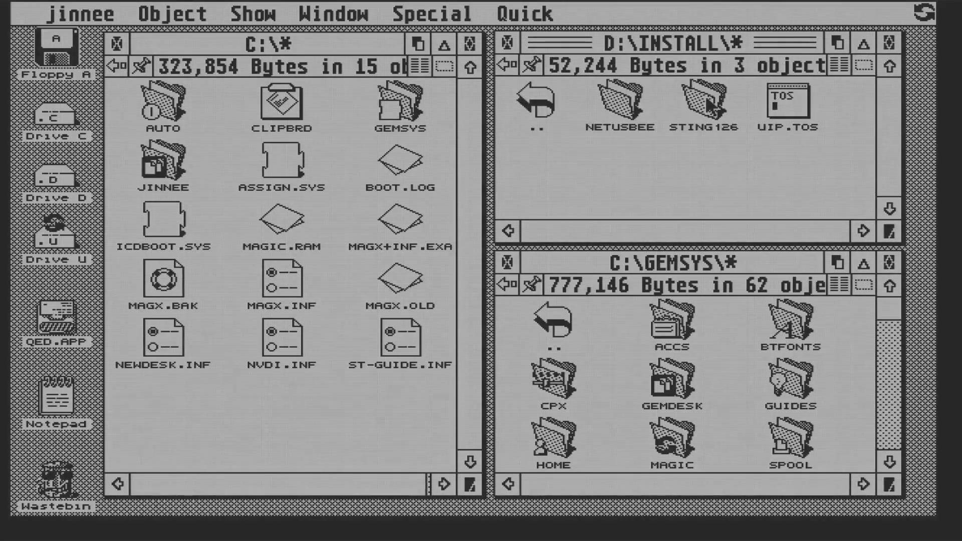
pyautogui.doubleClick(708, 105)
pyautogui.doubleClick(848, 162)
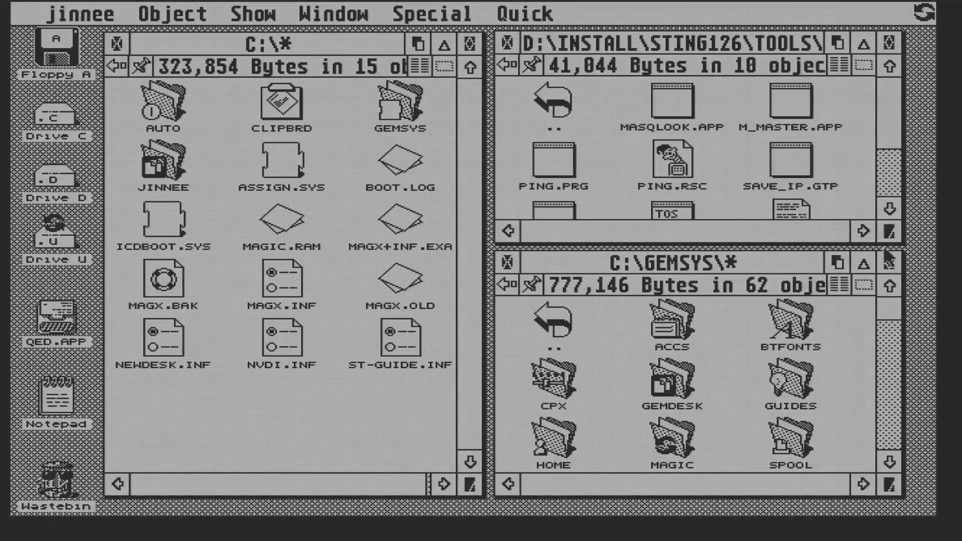
pyautogui.doubleClick(554, 160)
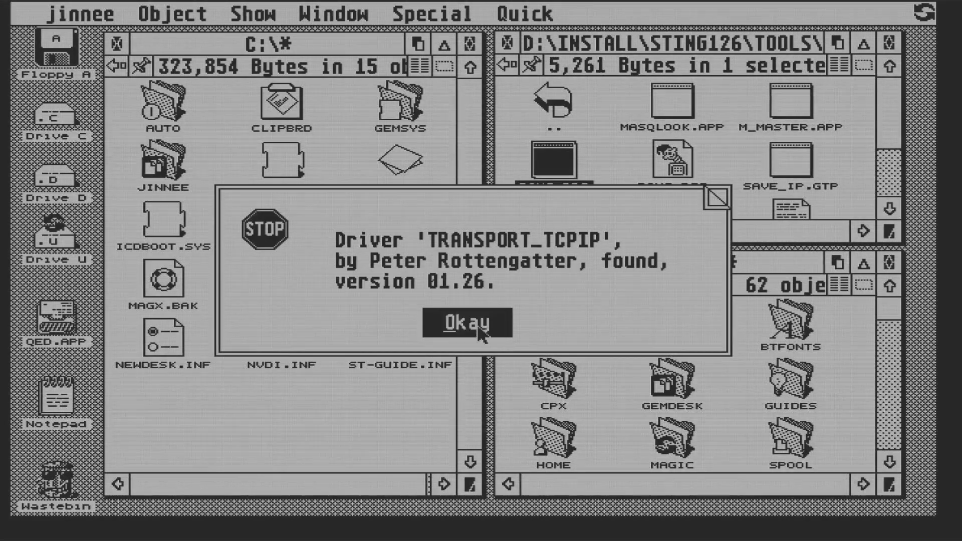
pyautogui.click(478, 325)
pyautogui.click(626, 302)
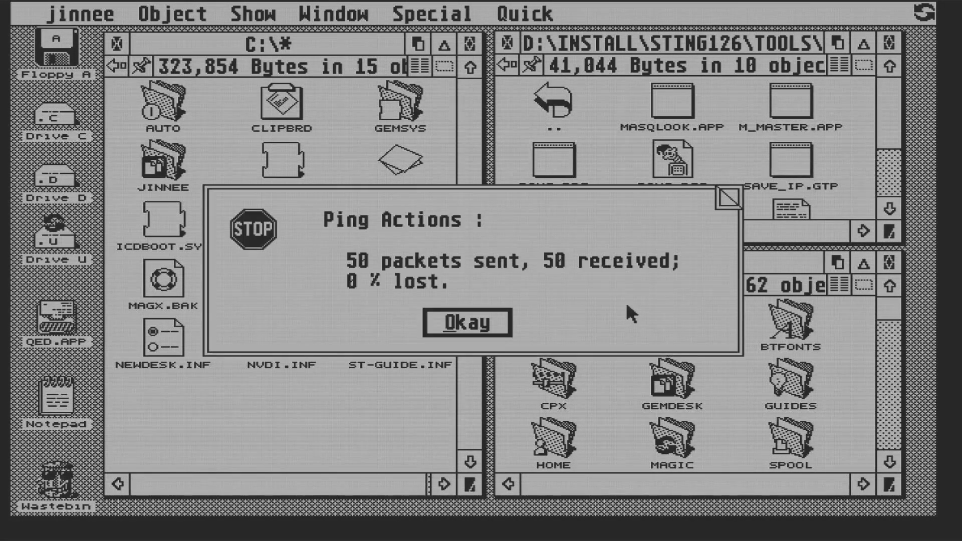
pyautogui.click(475, 326)
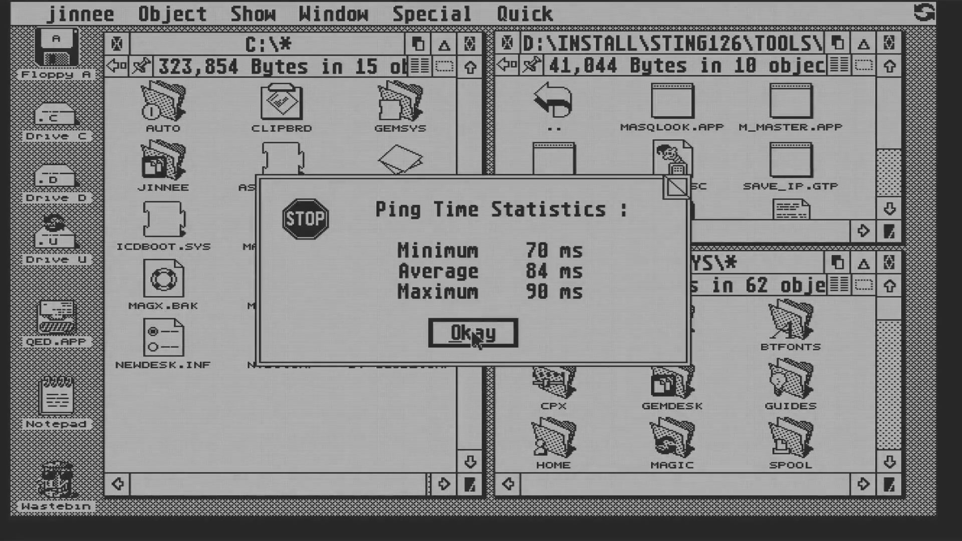
pyautogui.click(471, 331)
# Run PING.PRG again against host 8.8.8.8 and dismiss its results
pyautogui.doubleClick(555, 164)
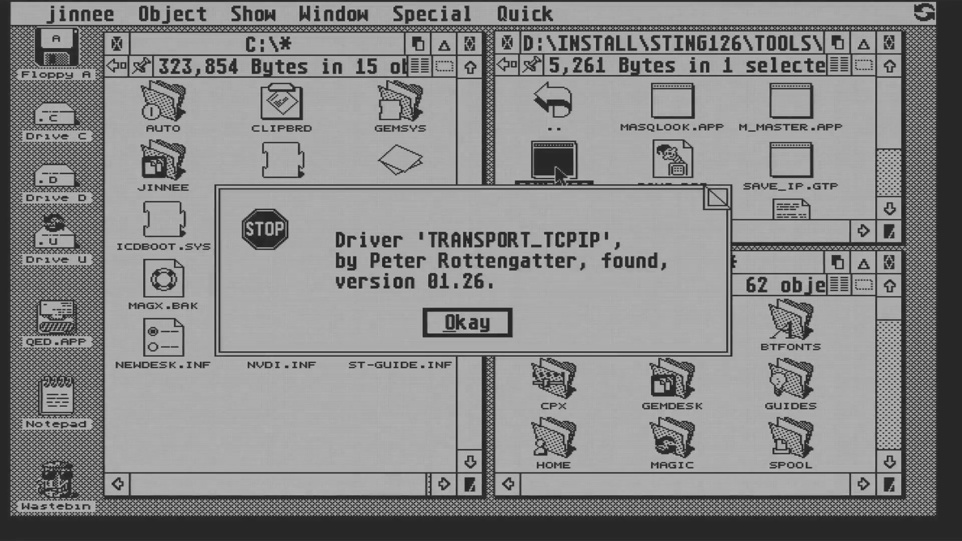
pyautogui.click(483, 331)
pyautogui.press('Escape')
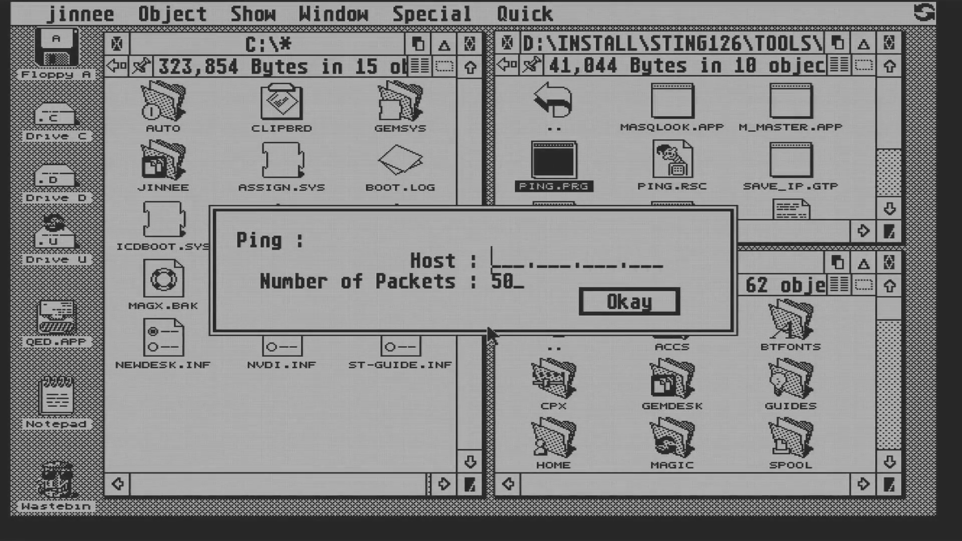
pyautogui.write('8.8.8.8')
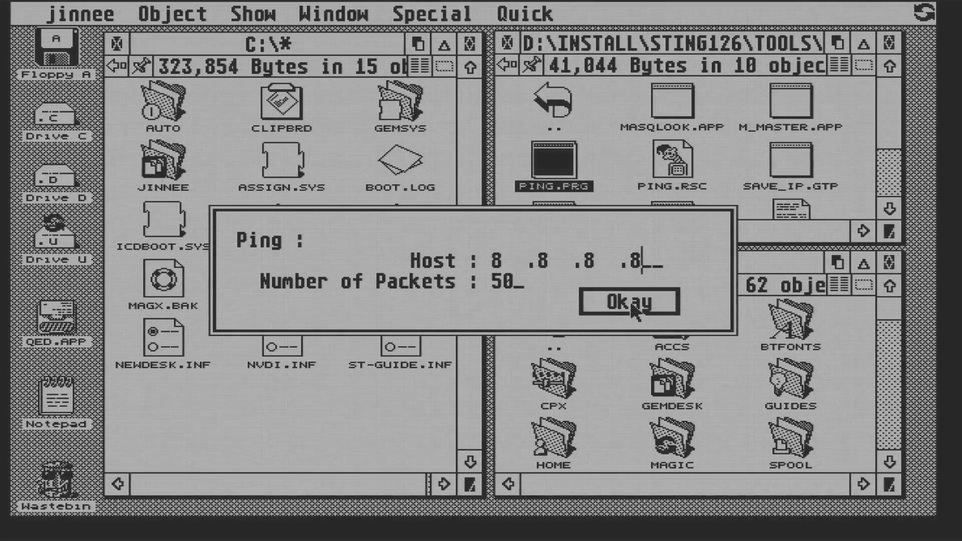
pyautogui.click(630, 301)
pyautogui.click(483, 325)
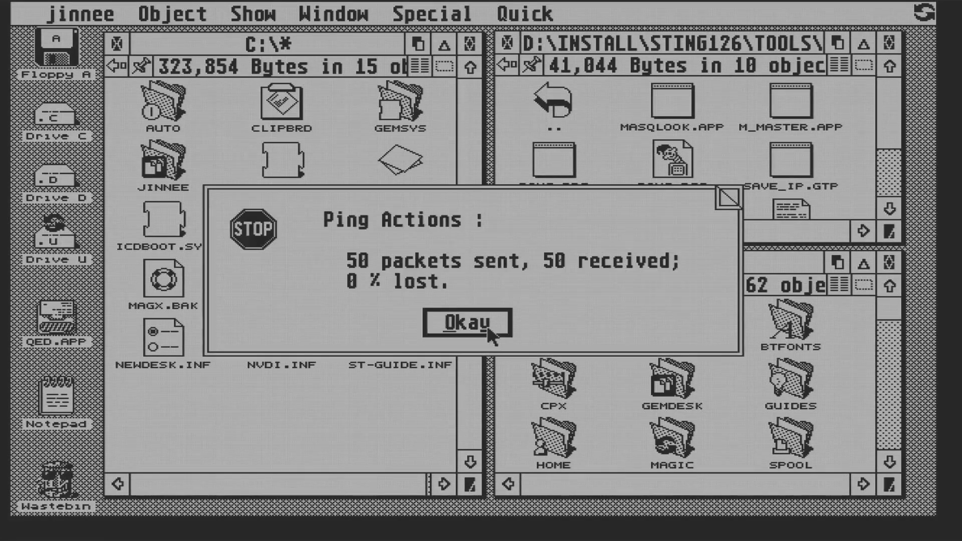
pyautogui.click(441, 325)
pyautogui.click(441, 326)
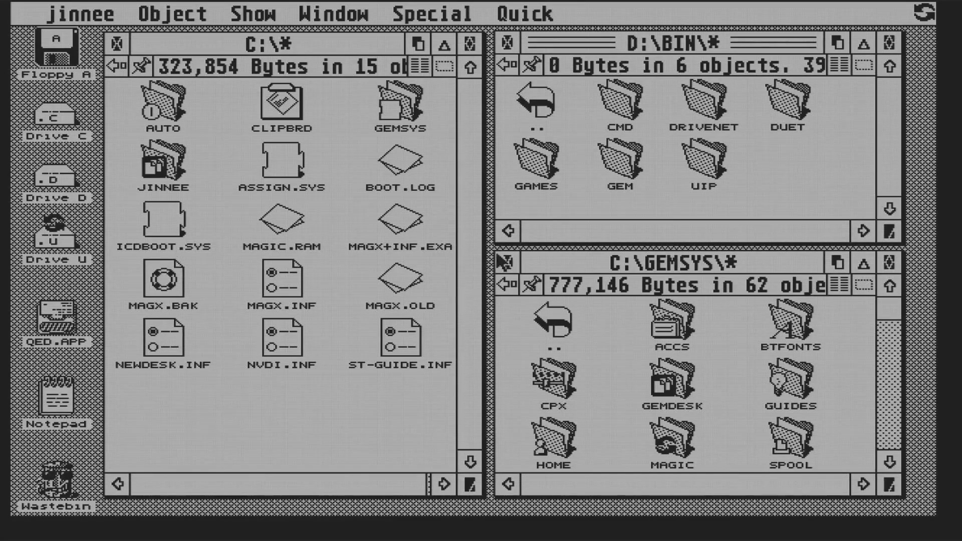
# Open the UIP folder in D:\BIN and run UIP-NETU.TOS
pyautogui.doubleClick(707, 156)
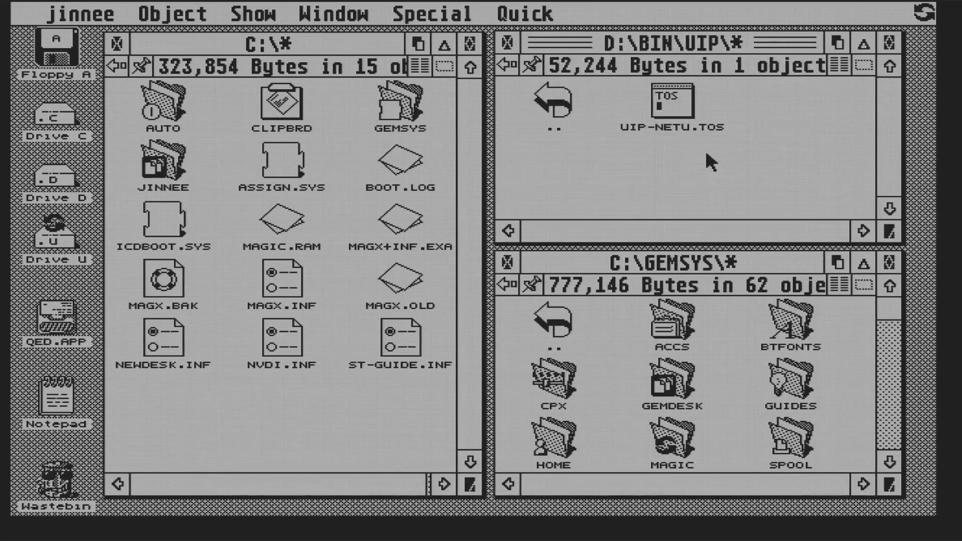
pyautogui.doubleClick(673, 100)
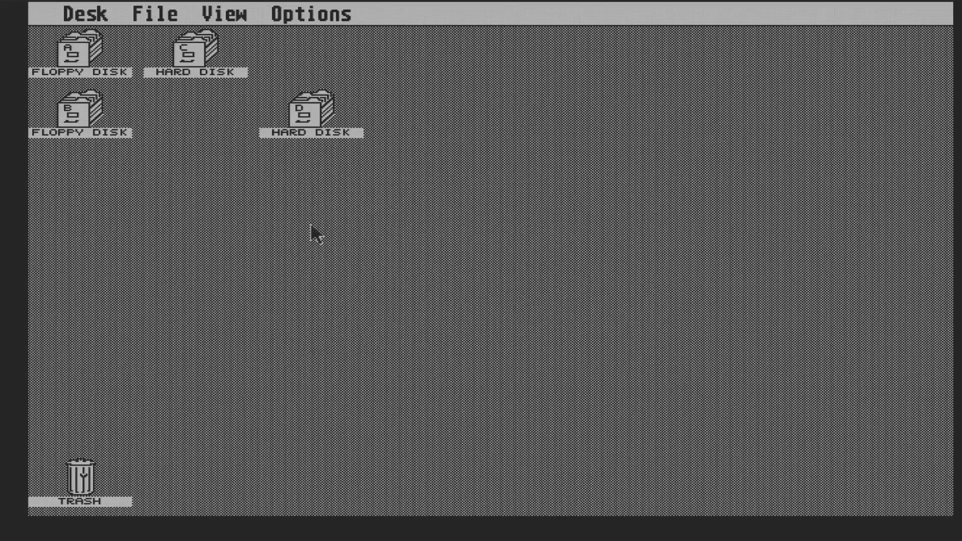
# From the TOS desktop, open drive D, then BIN, then the UIP folder
pyautogui.doubleClick(308, 121)
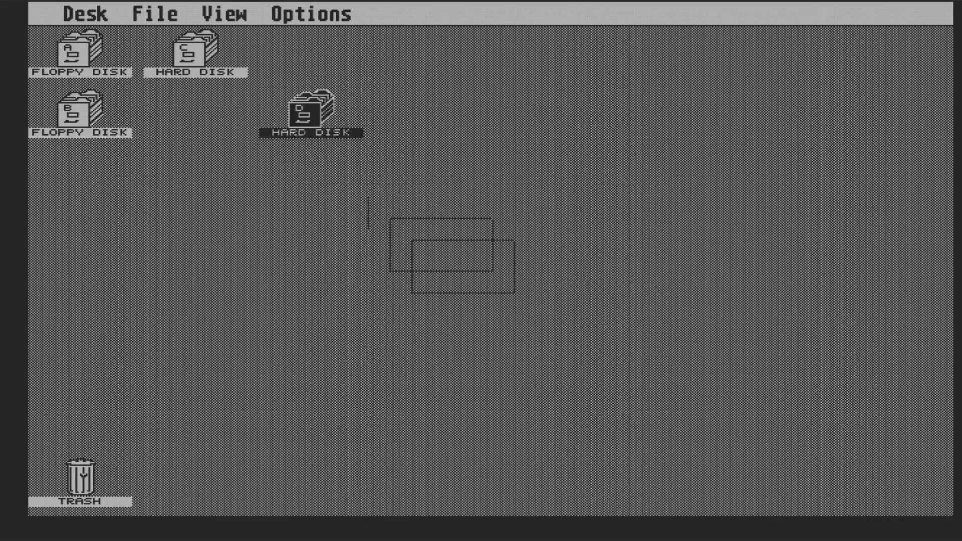
pyautogui.doubleClick(92, 223)
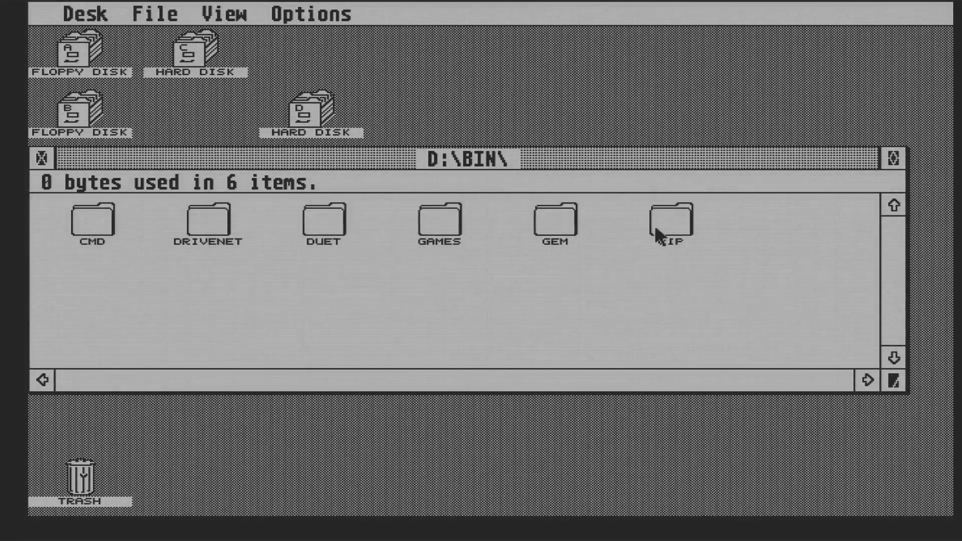
pyautogui.doubleClick(655, 226)
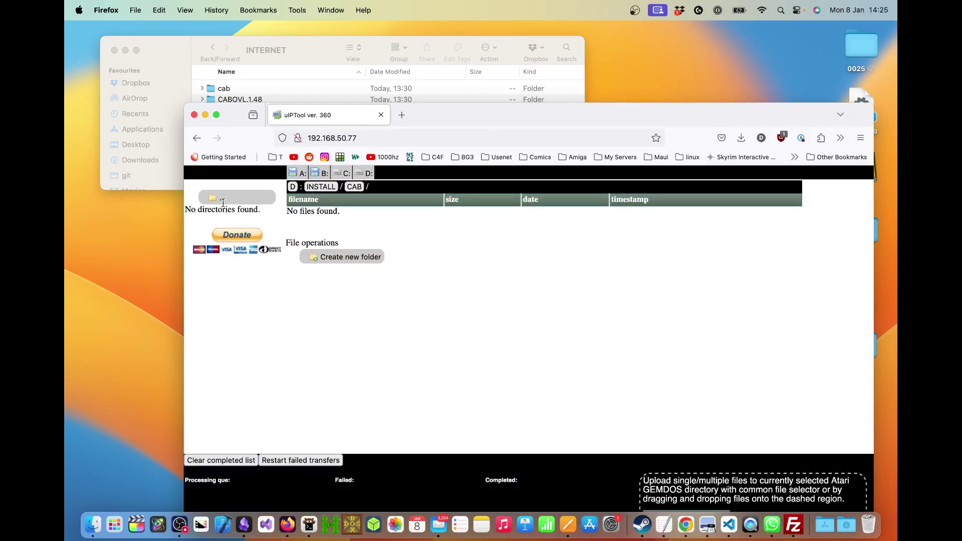
# Select the cab and CABOVL.1.48 folders in Finder and drag them onto uIPTool's upload area
pyautogui.click(226, 91)
pyautogui.click(224, 89)
pyautogui.keyDown('shift'); pyautogui.click(242, 100); pyautogui.keyUp('shift')
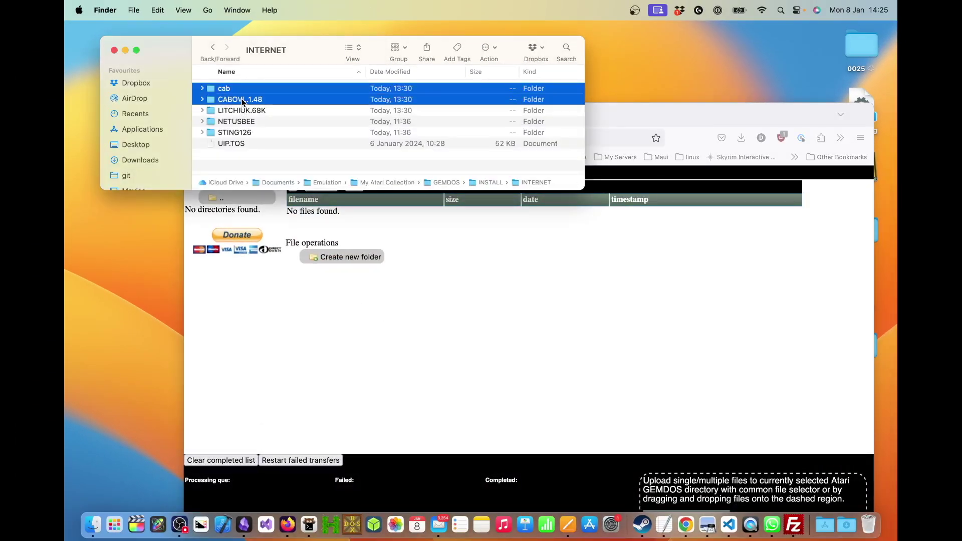
pyautogui.moveTo(369, 91); pyautogui.dragTo(695, 465)
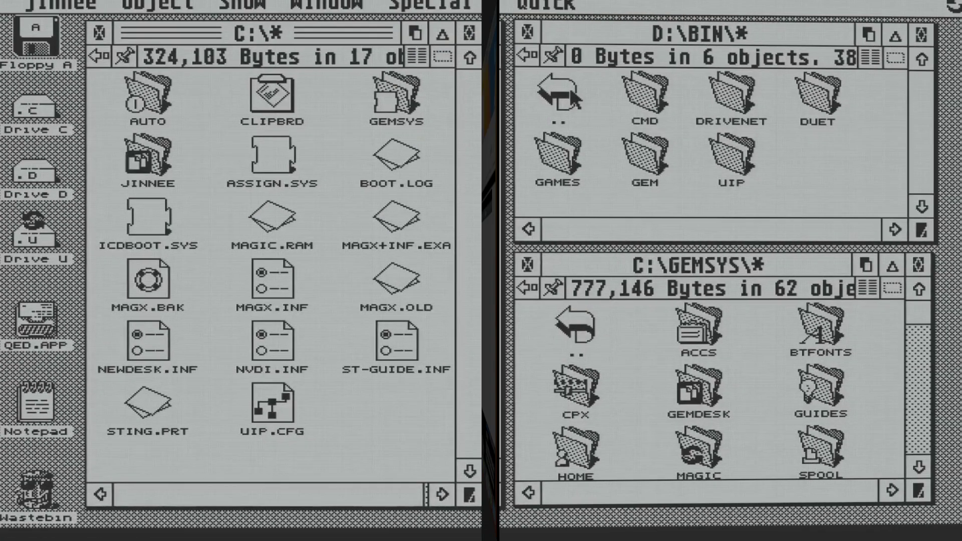
# Navigate from drive D's root through INSTALL\CAB\CAB into the CAB-2.8 folder
pyautogui.doubleClick(571, 90)
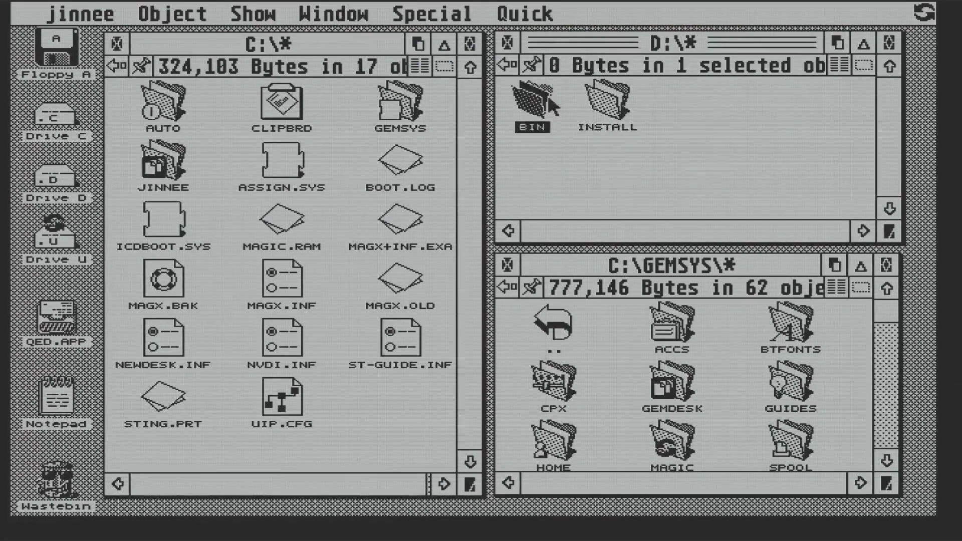
pyautogui.doubleClick(602, 106)
pyautogui.doubleClick(605, 106)
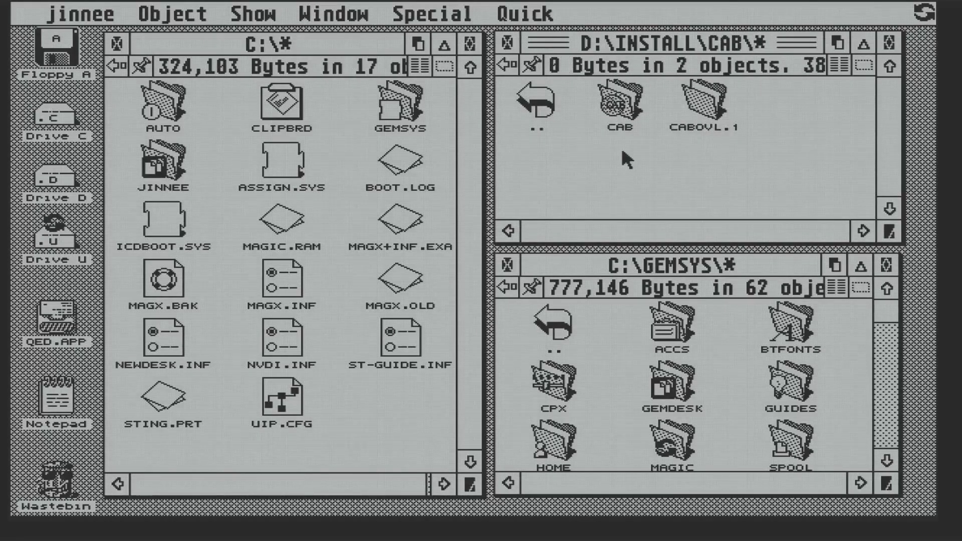
pyautogui.doubleClick(623, 114)
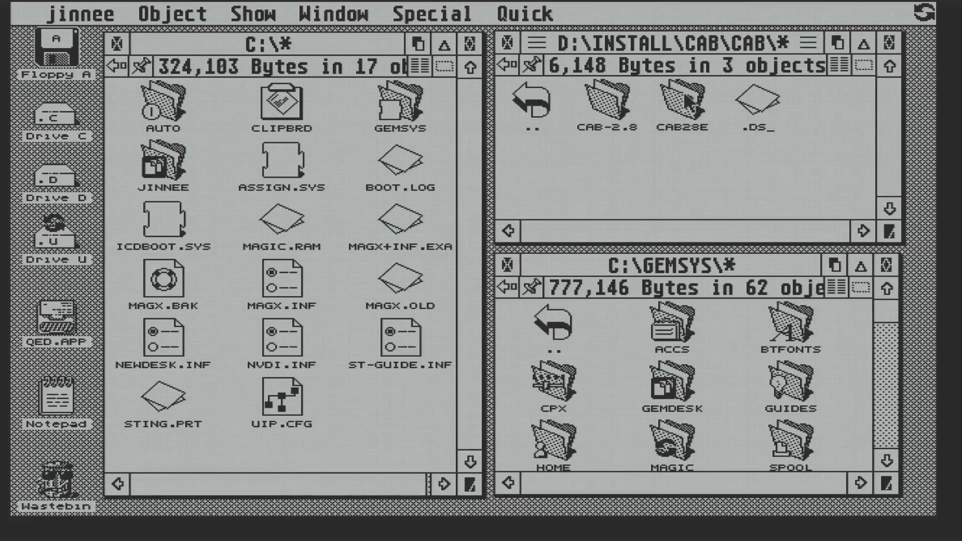
pyautogui.doubleClick(603, 93)
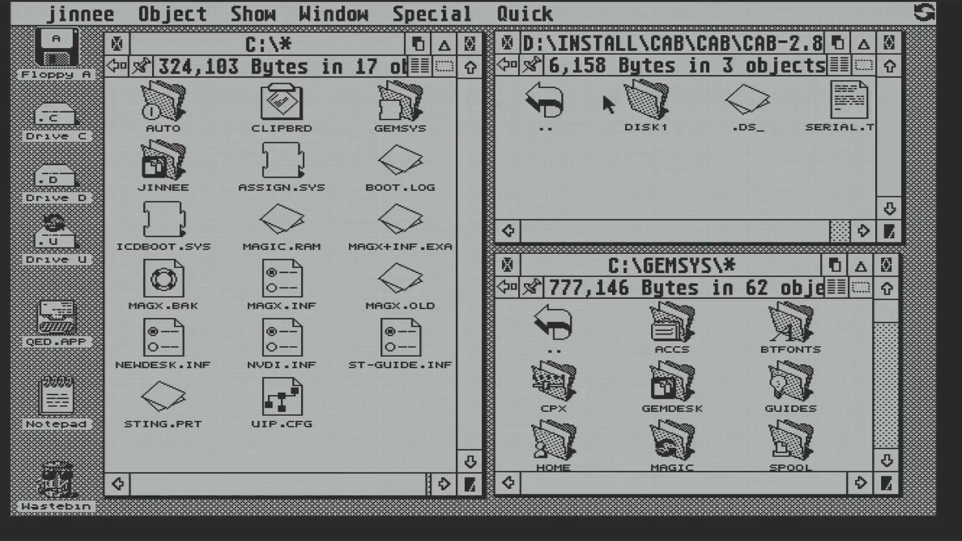
# View SERIAL.TXT in a widened, repositioned window, then open the DISK1 folder
pyautogui.doubleClick(839, 106)
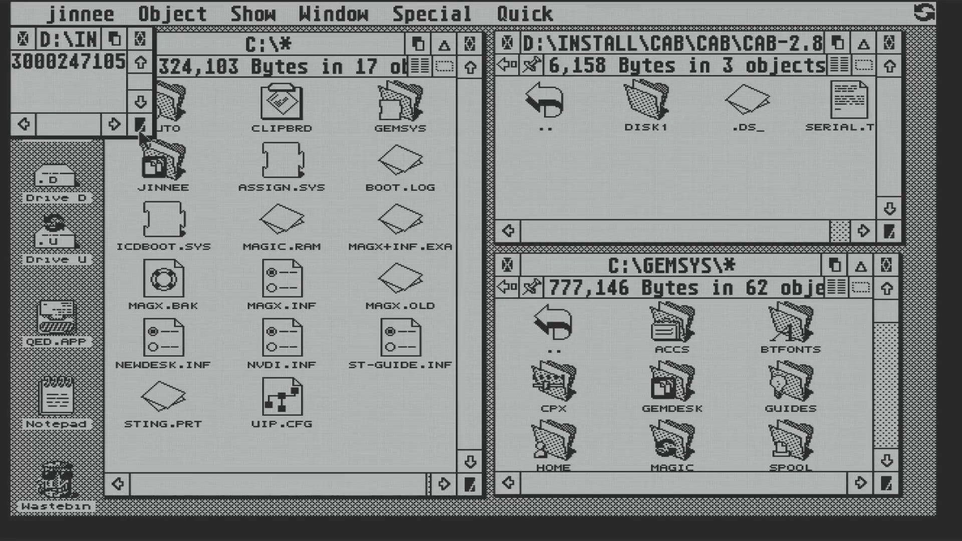
pyautogui.moveTo(139, 126); pyautogui.dragTo(186, 125)
pyautogui.moveTo(88, 46); pyautogui.dragTo(110, 68)
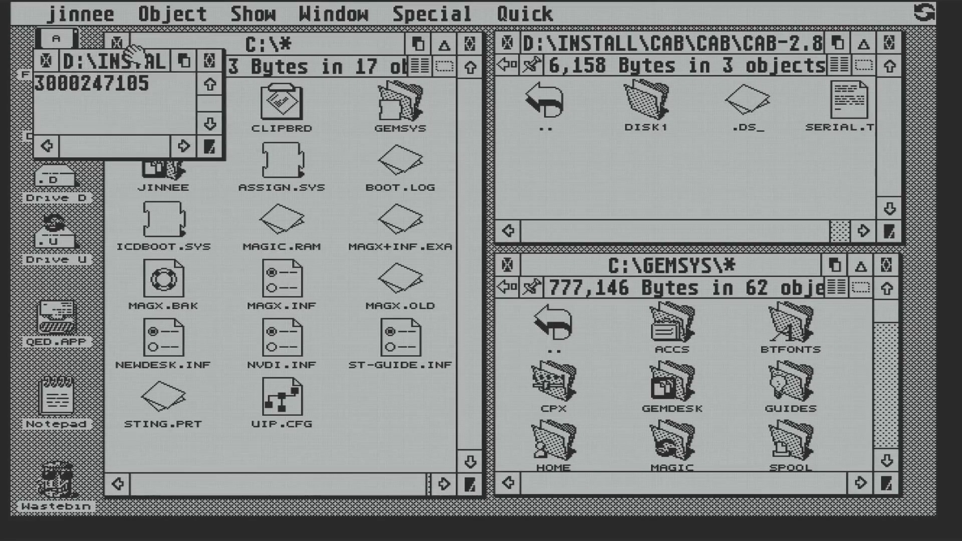
pyautogui.doubleClick(632, 106)
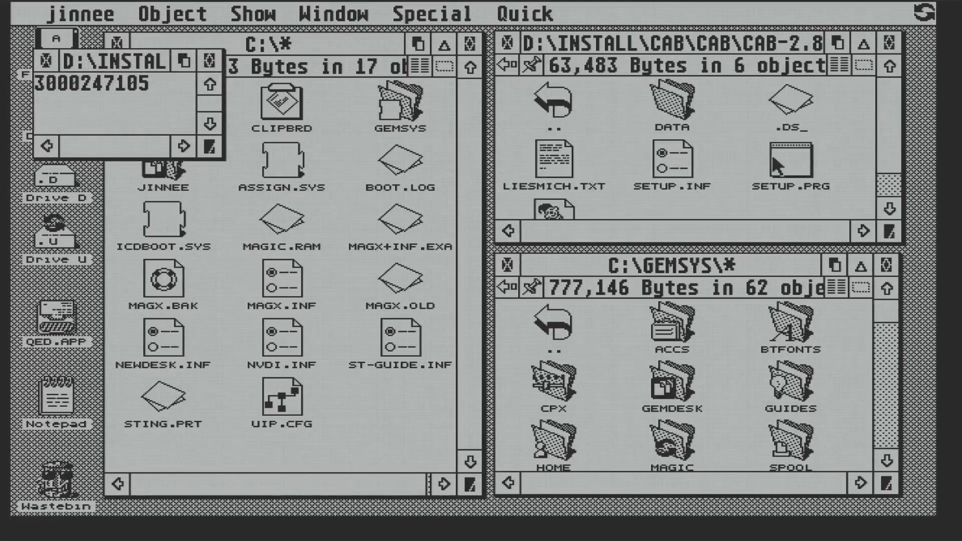
# Run SETUP.PRG, enter the serial number and registered name, pick drive D and start installing
pyautogui.doubleClick(776, 165)
pyautogui.write('3')
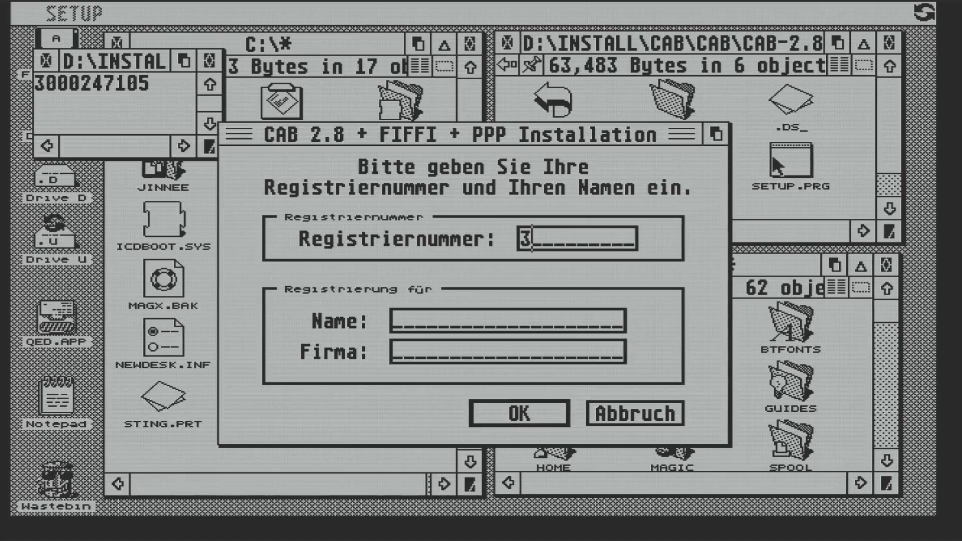
pyautogui.write('000247')
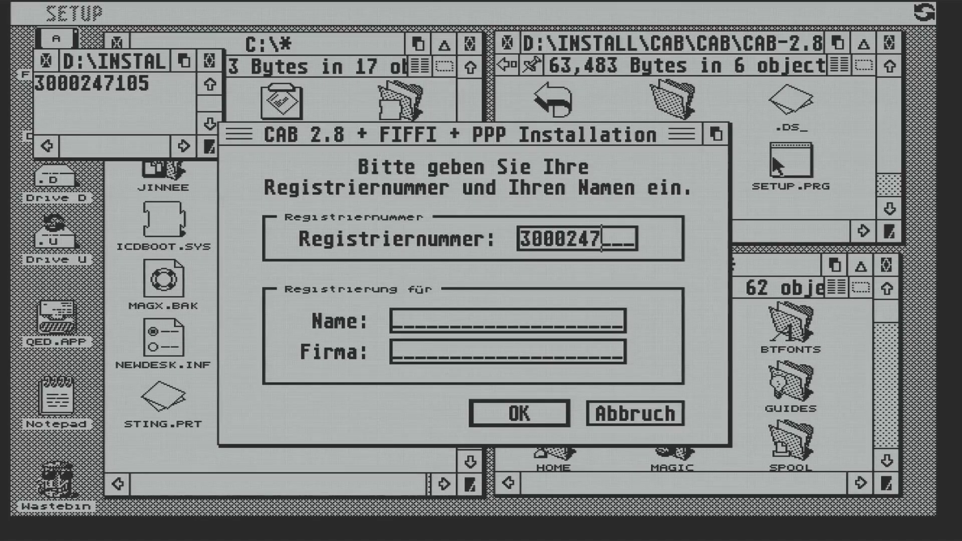
pyautogui.write('105')
pyautogui.click(452, 320)
pyautogui.write('DAVID')
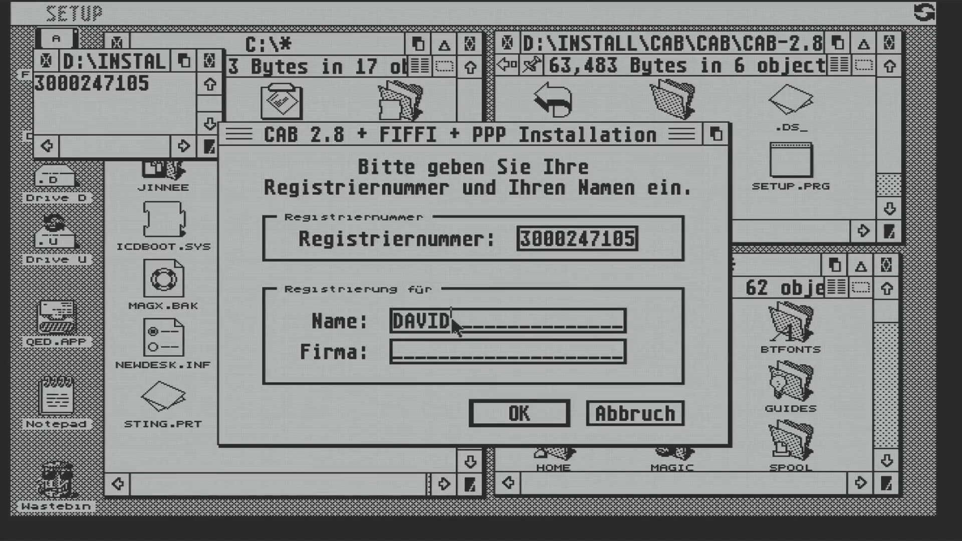
pyautogui.click(487, 411)
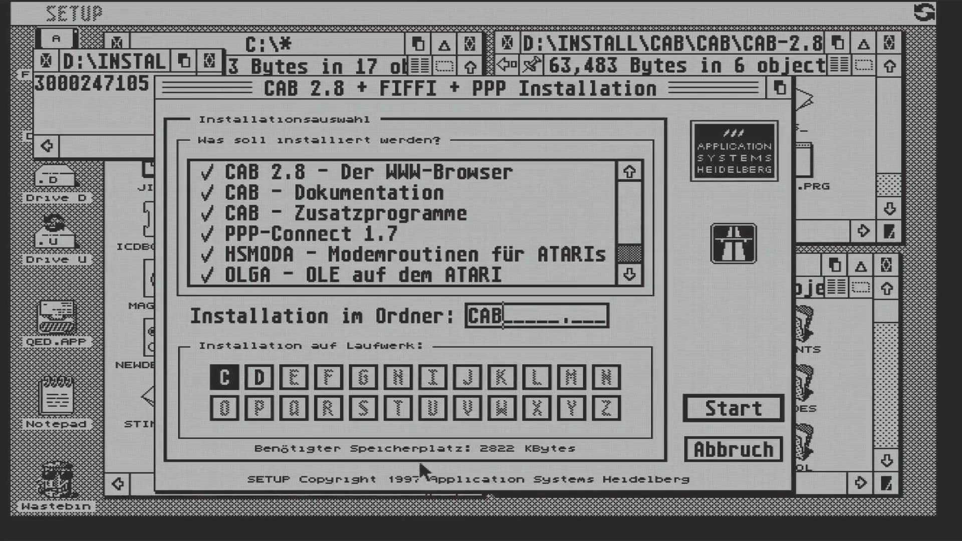
pyautogui.click(260, 384)
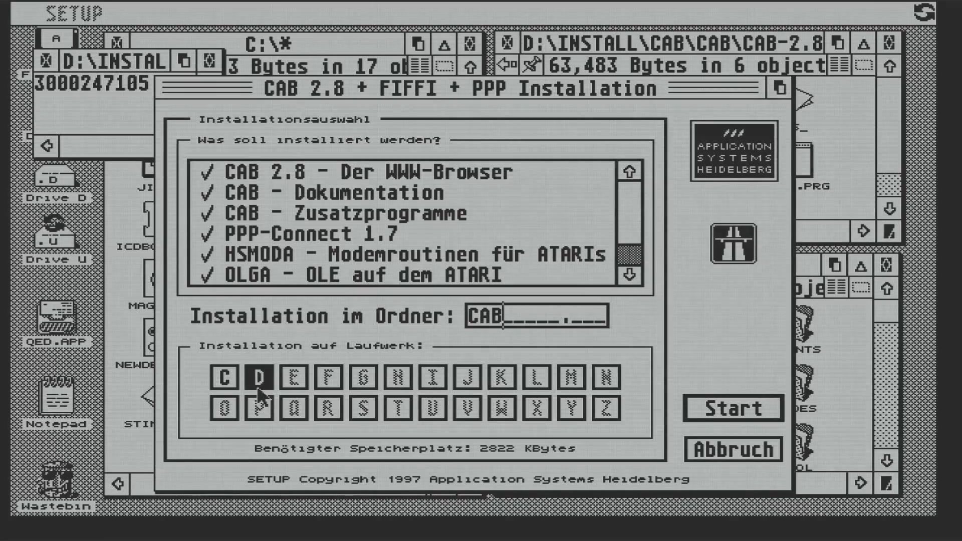
pyautogui.click(705, 414)
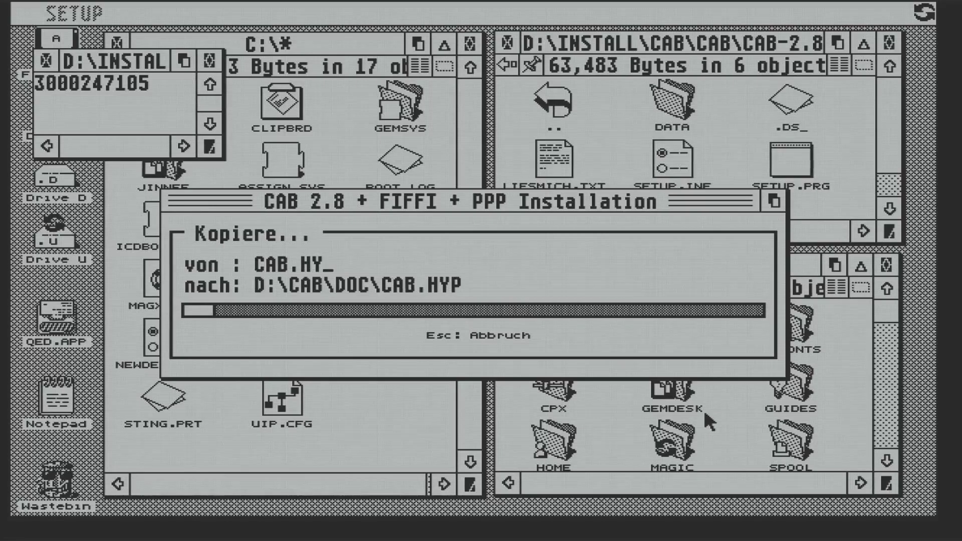
# Copy the English CAB.RSC and README from CAB28E into D:\CAB
pyautogui.click(600, 140)
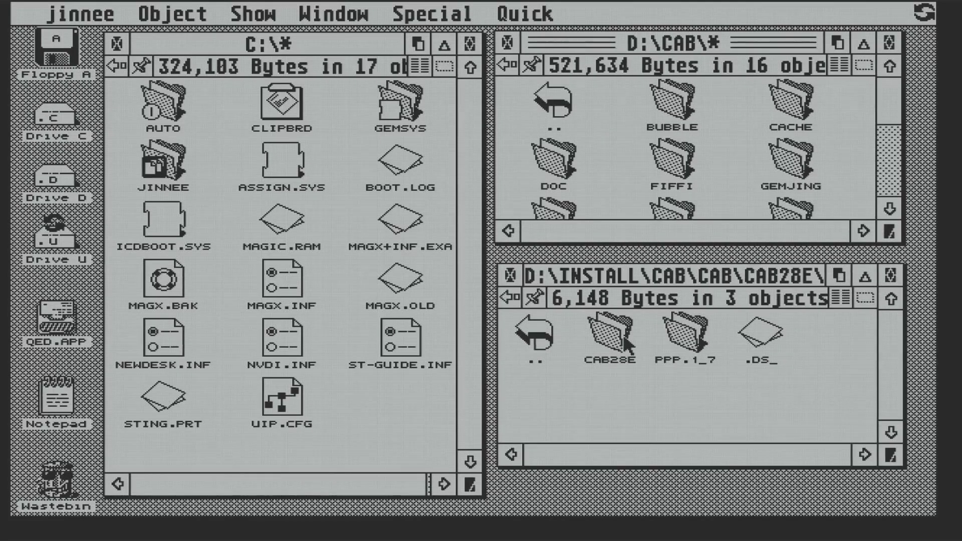
pyautogui.doubleClick(622, 332)
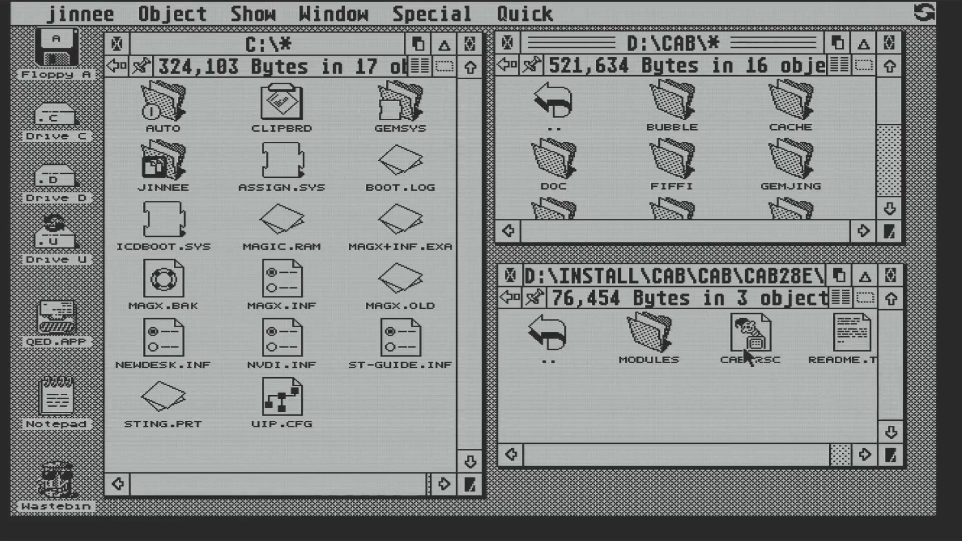
pyautogui.moveTo(744, 346); pyautogui.dragTo(855, 386)
pyautogui.moveTo(756, 337); pyautogui.dragTo(847, 191)
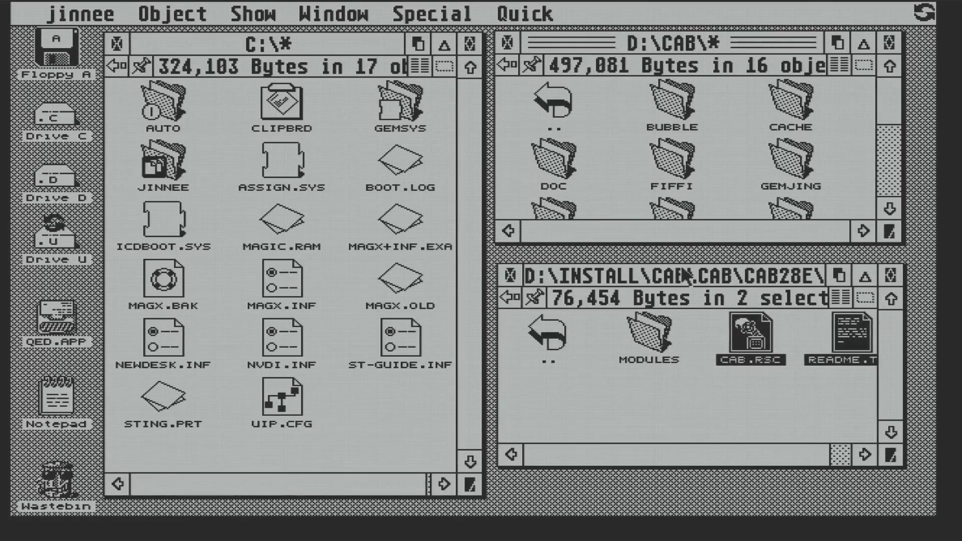
# Copy all 16 English module files from CAB28E's MODULES folder into D:\CAB\MODULES
pyautogui.doubleClick(646, 336)
pyautogui.scroll(-1, 901, 171)
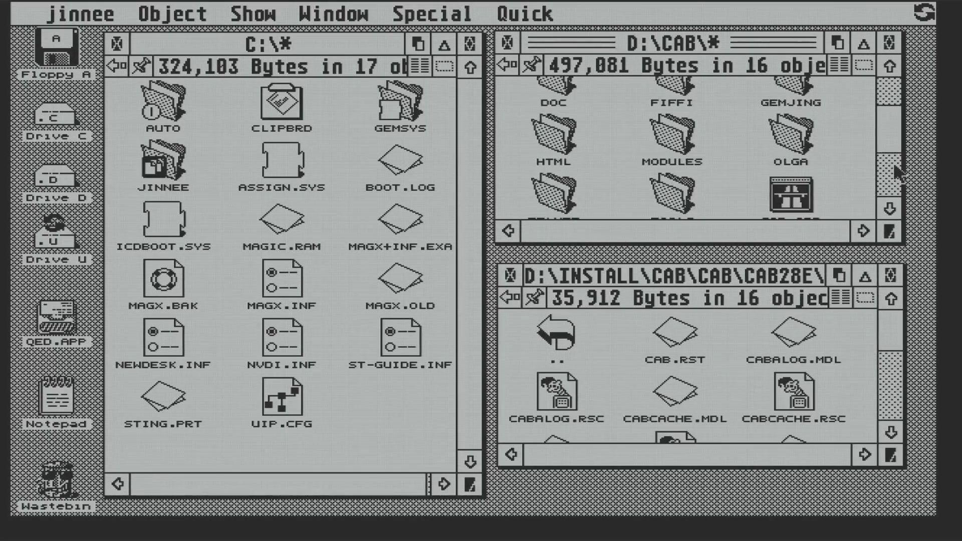
pyautogui.doubleClick(669, 140)
pyautogui.click(840, 298)
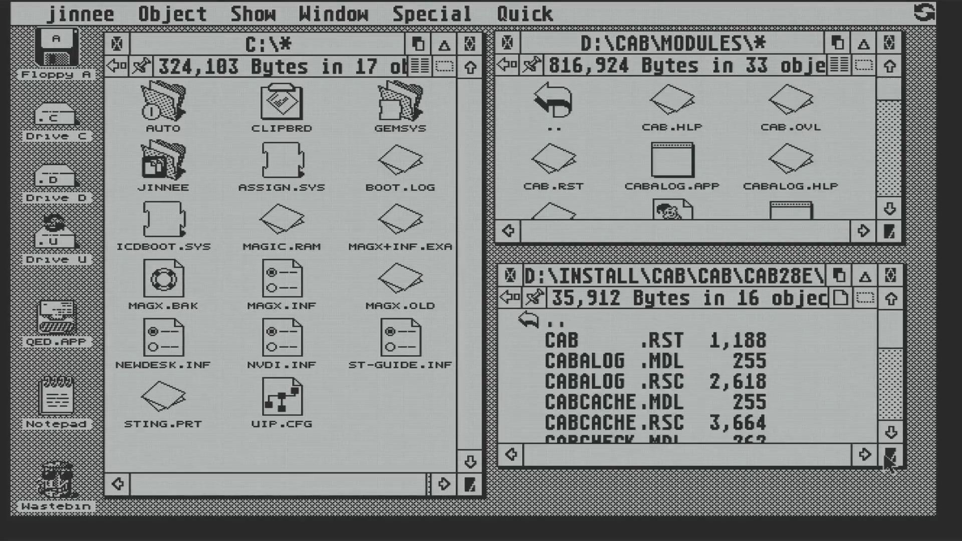
pyautogui.moveTo(504, 332); pyautogui.dragTo(777, 446)
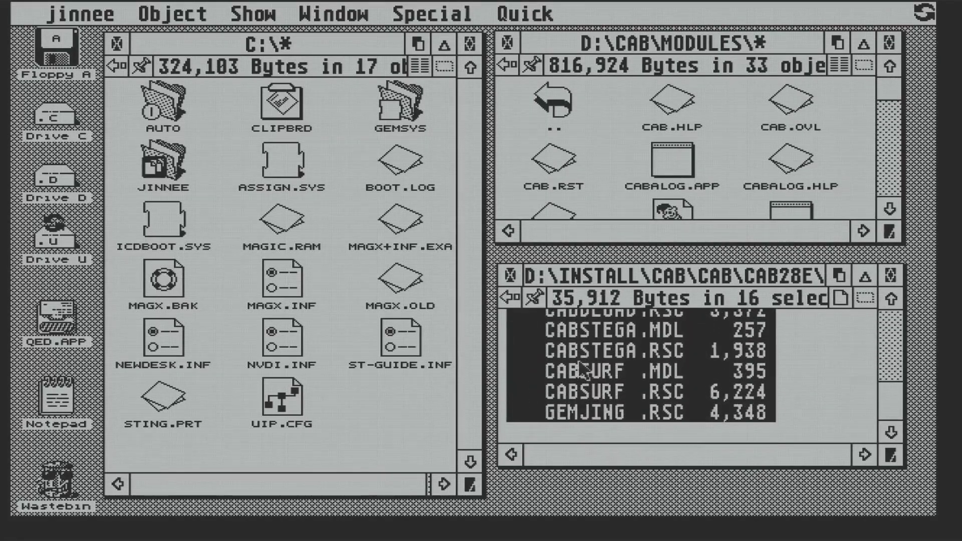
pyautogui.moveTo(581, 351); pyautogui.dragTo(790, 189)
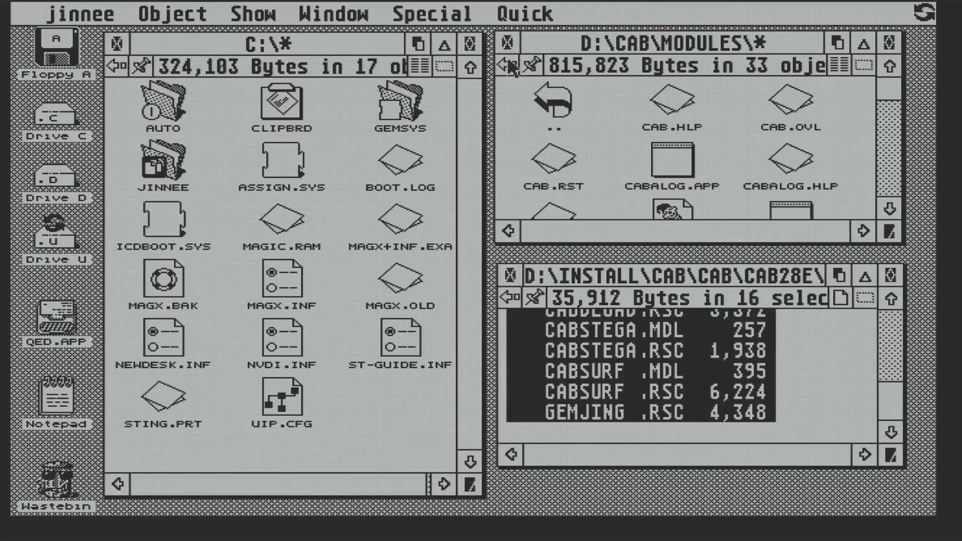
pyautogui.click(508, 63)
# Browse the lower window to the CABOVL.1\68000 patch folder holding CAB.OVL
pyautogui.click(510, 63)
pyautogui.click(510, 298)
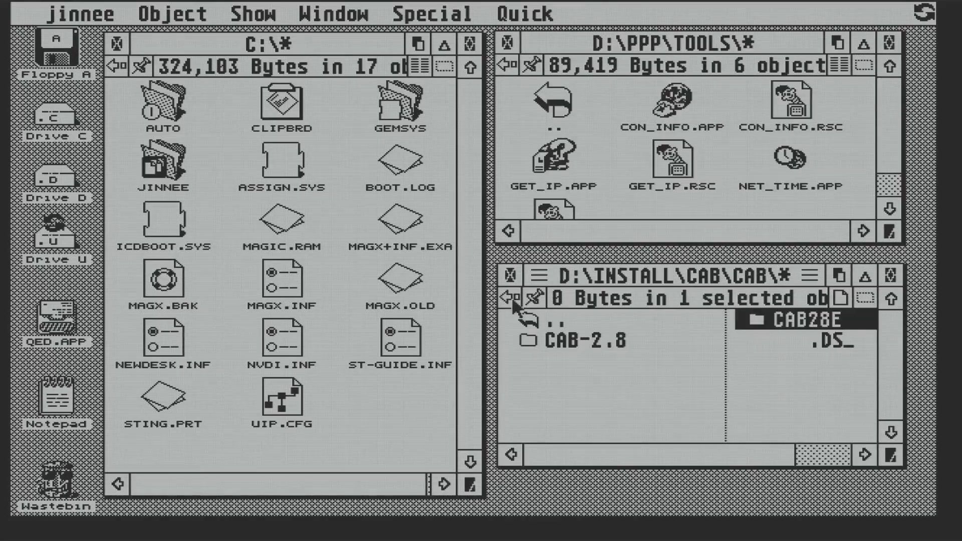
pyautogui.click(510, 298)
pyautogui.doubleClick(777, 323)
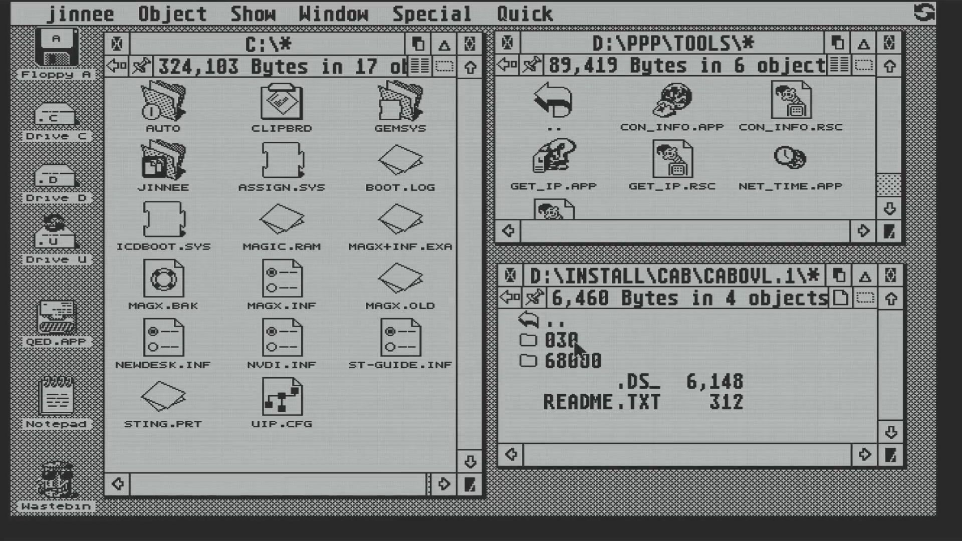
pyautogui.doubleClick(574, 363)
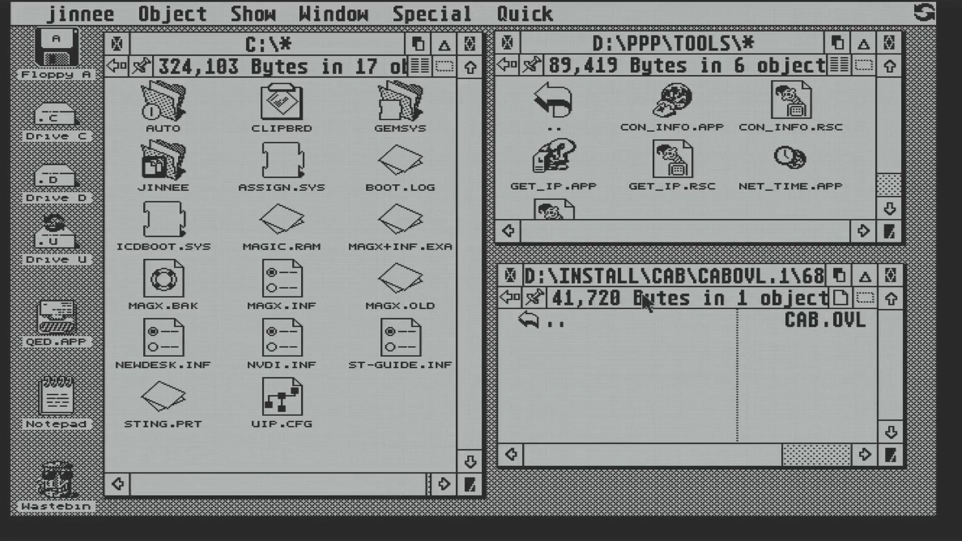
# Copy the 68000 CAB.OVL into D:\CAB\MODULES, replacing the old one, and close the install window
pyautogui.click(504, 65)
pyautogui.doubleClick(609, 101)
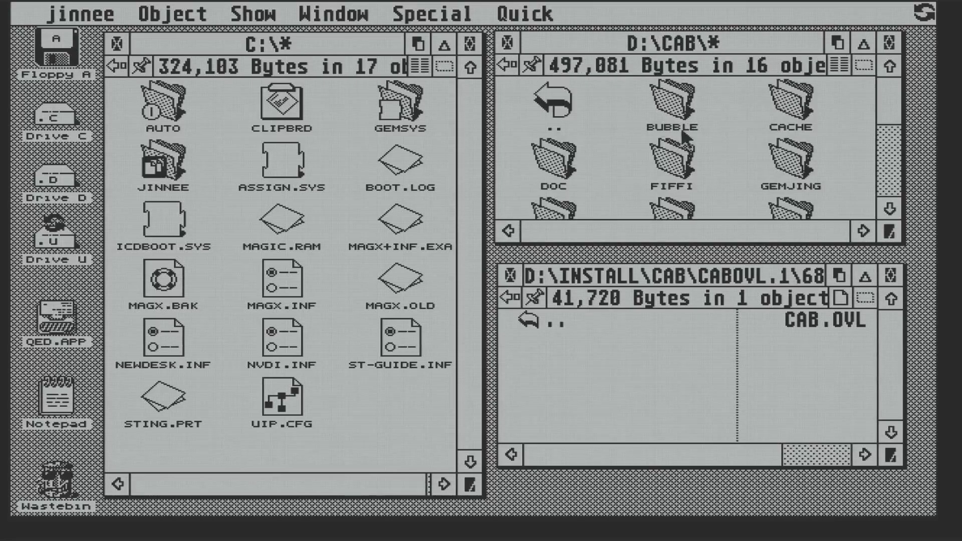
pyautogui.click(881, 183)
pyautogui.doubleClick(704, 161)
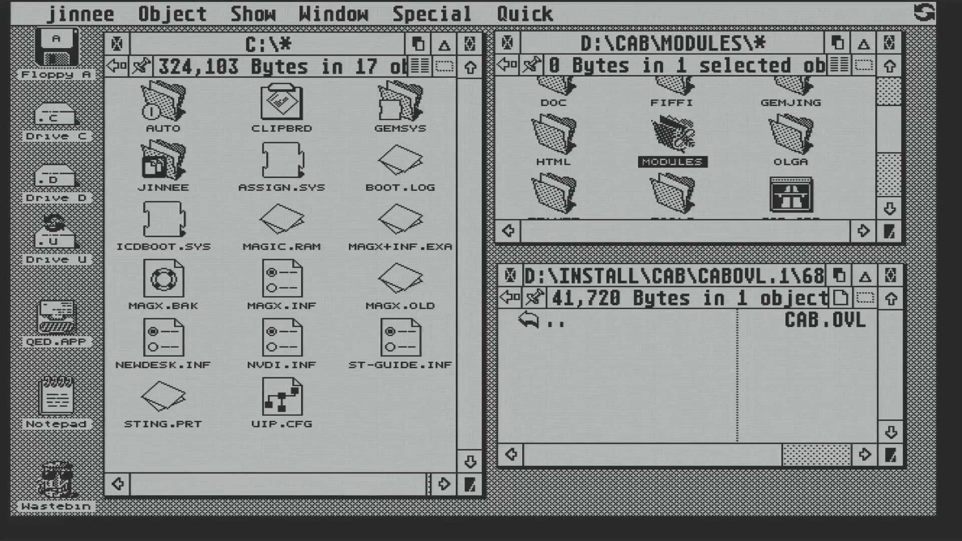
pyautogui.moveTo(801, 322); pyautogui.dragTo(737, 136)
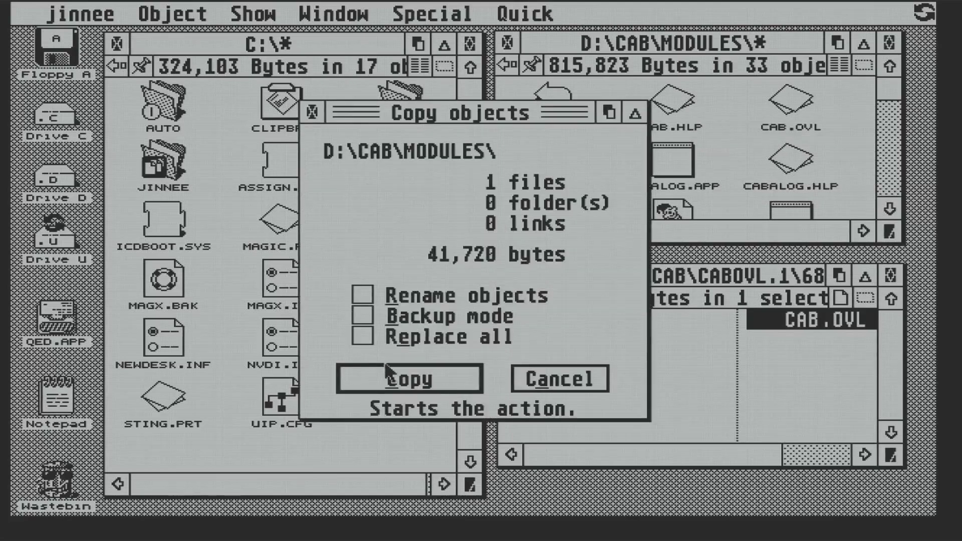
pyautogui.click(432, 338)
pyautogui.click(435, 375)
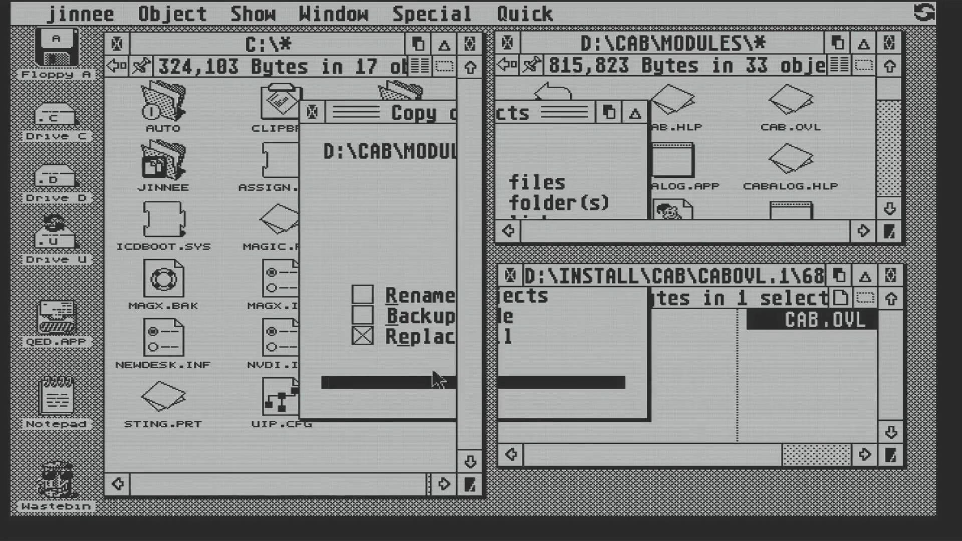
pyautogui.click(516, 275)
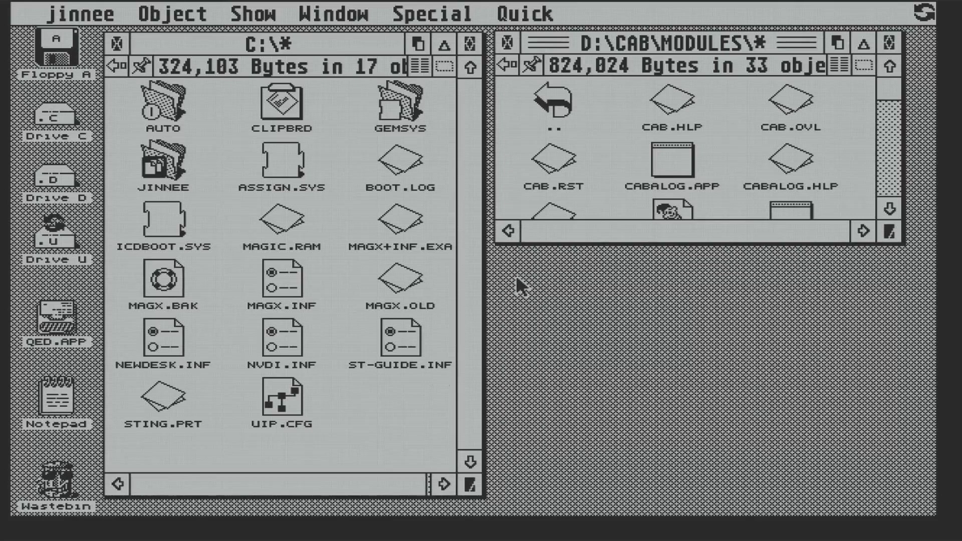
# Enlarge the MODULES window and start CAB.APP from D:\CAB
pyautogui.moveTo(888, 236); pyautogui.dragTo(897, 463)
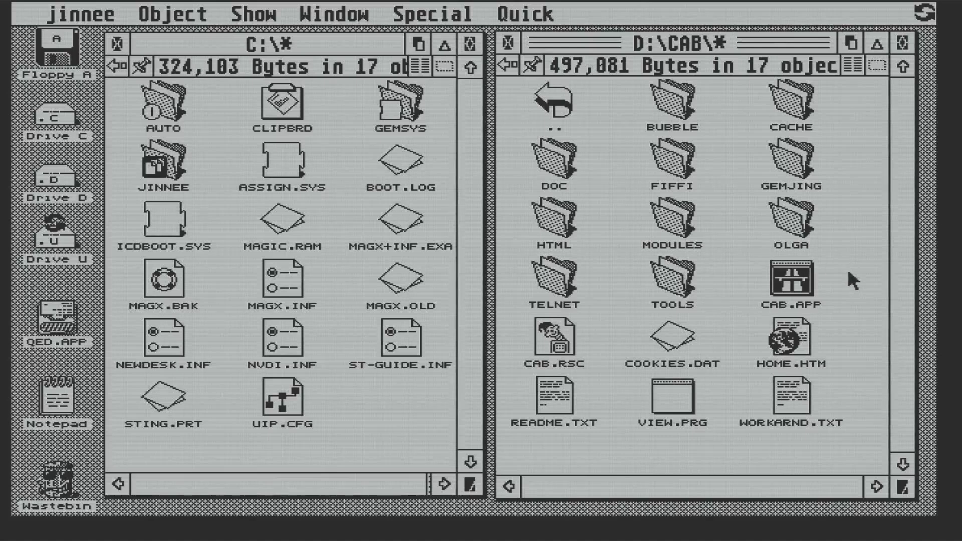
pyautogui.doubleClick(792, 283)
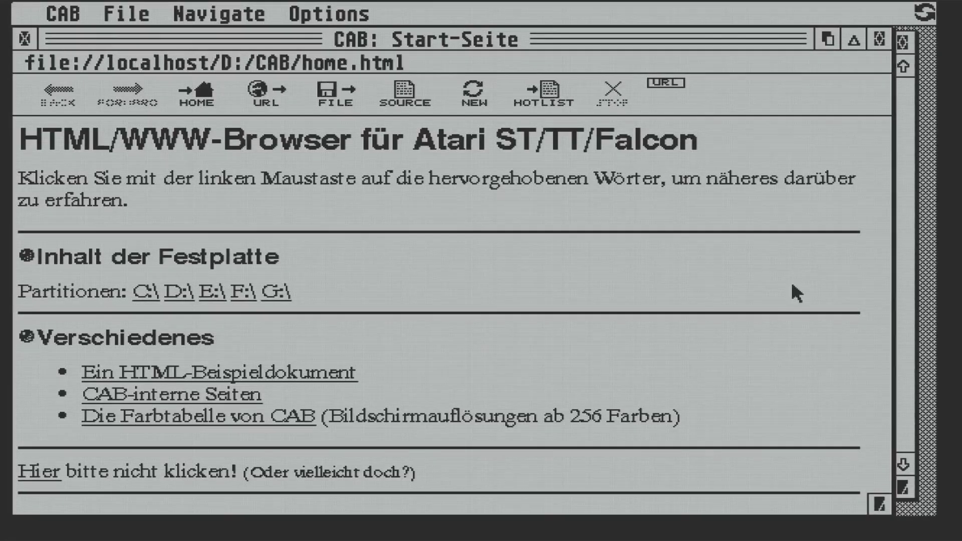
# Load frogfind.com and search it for 'golden globes'
pyautogui.click(264, 102)
pyautogui.write('frogfin')
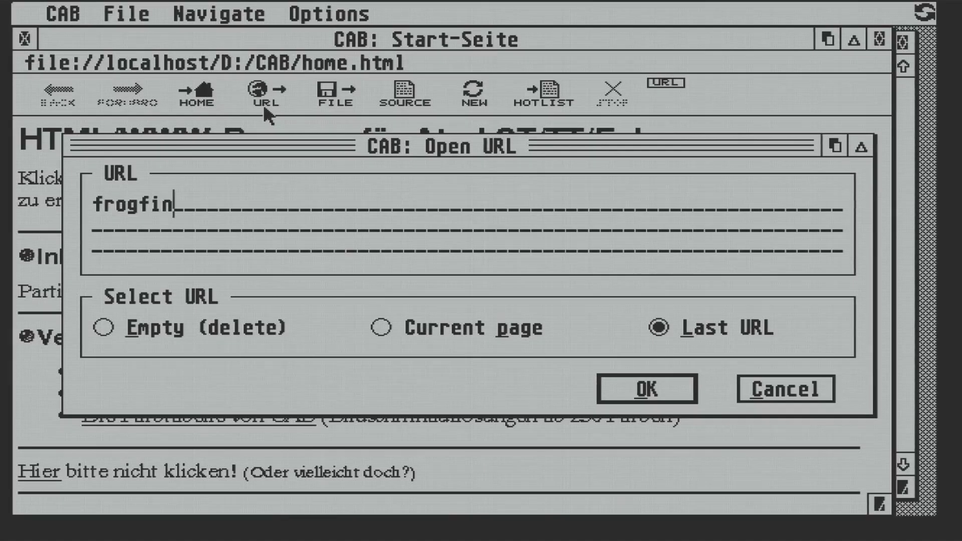
pyautogui.write('d.com')
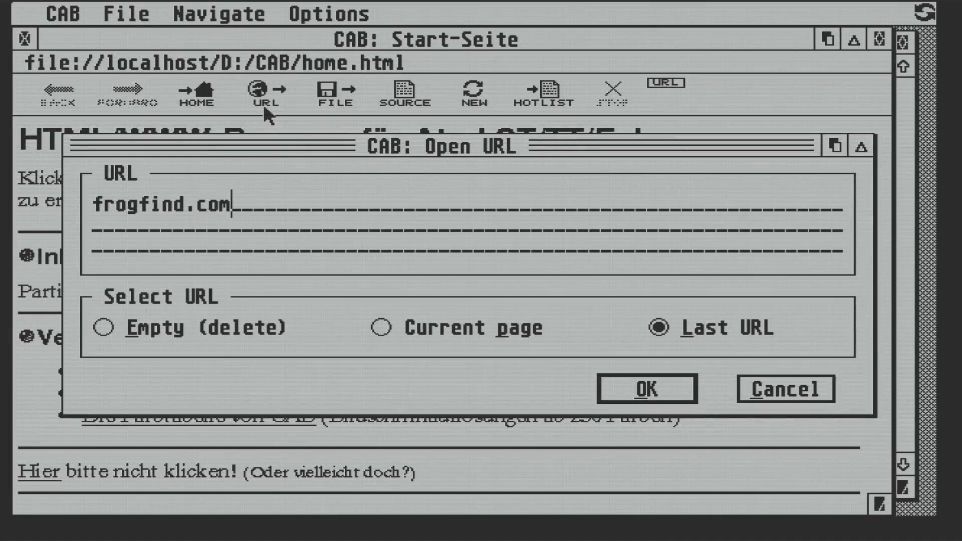
pyautogui.click(654, 392)
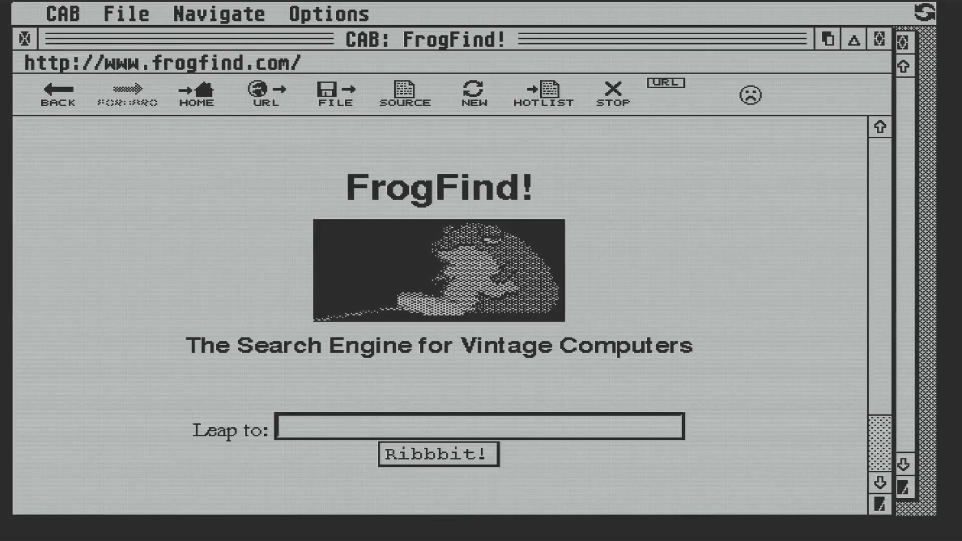
pyautogui.write('golden glo')
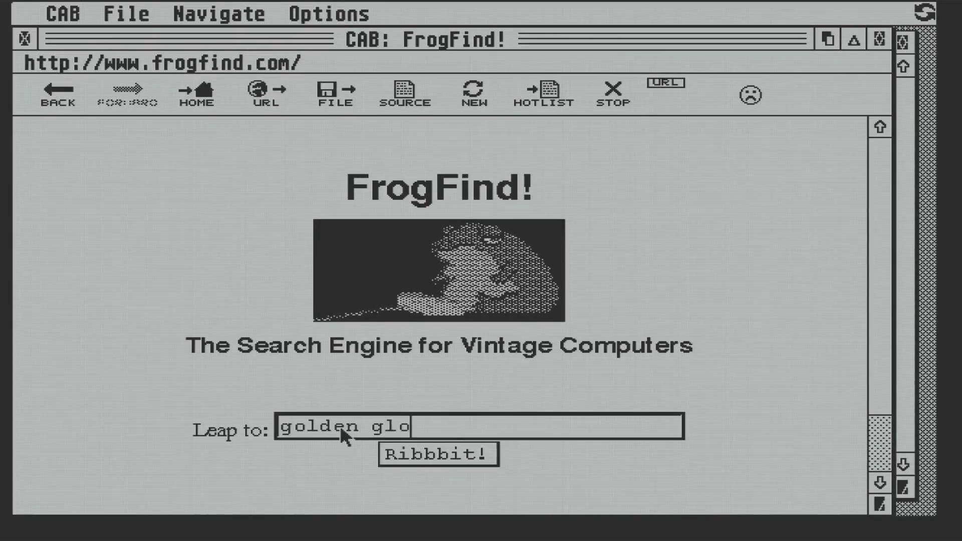
pyautogui.write('bes')
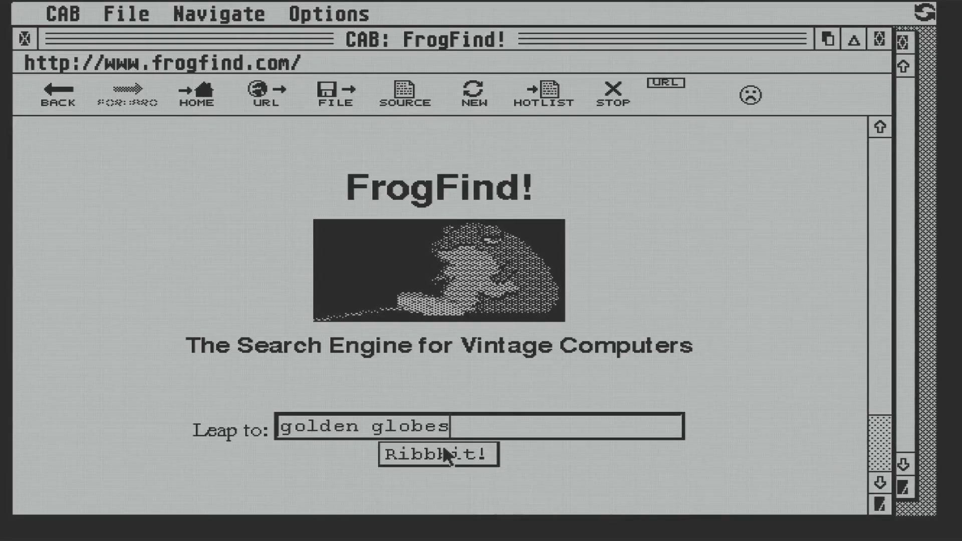
pyautogui.click(446, 456)
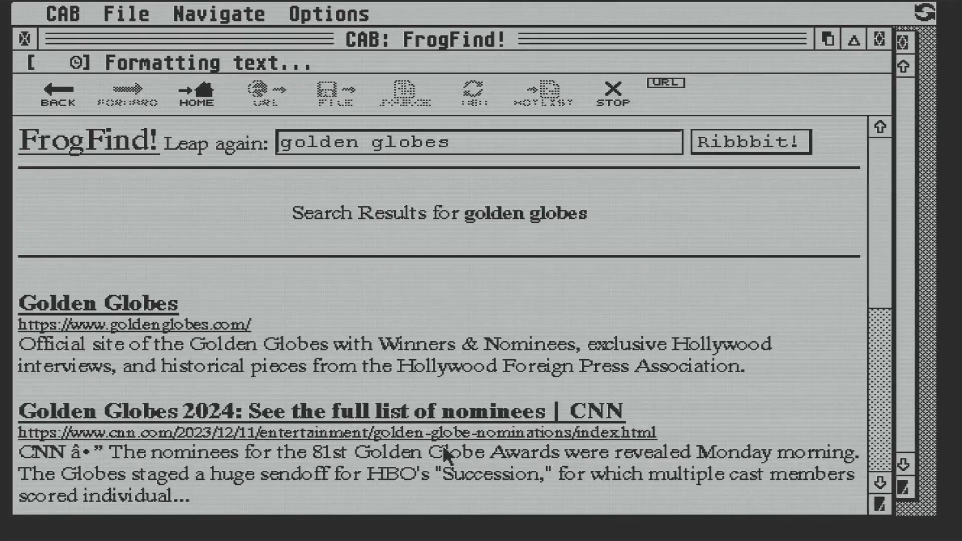
pyautogui.click(396, 420)
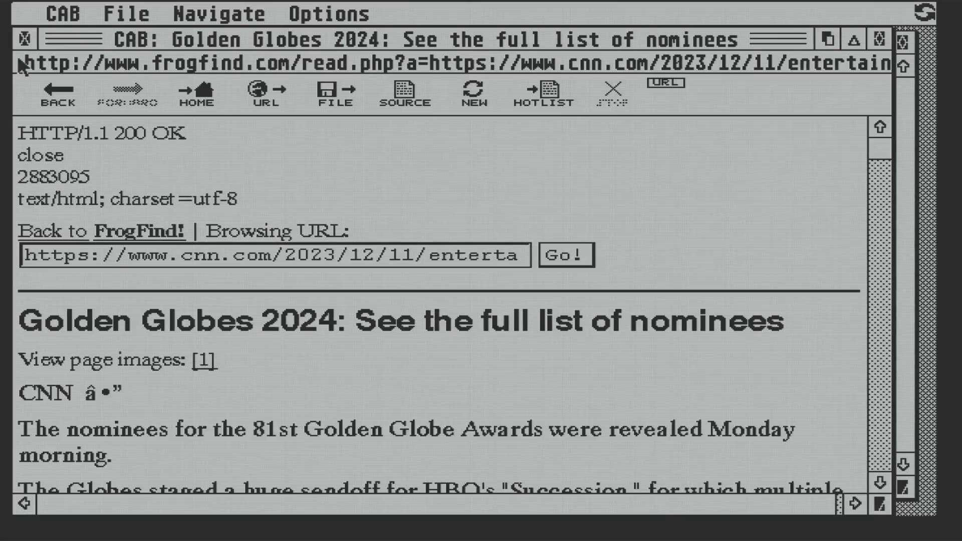
pyautogui.click(57, 87)
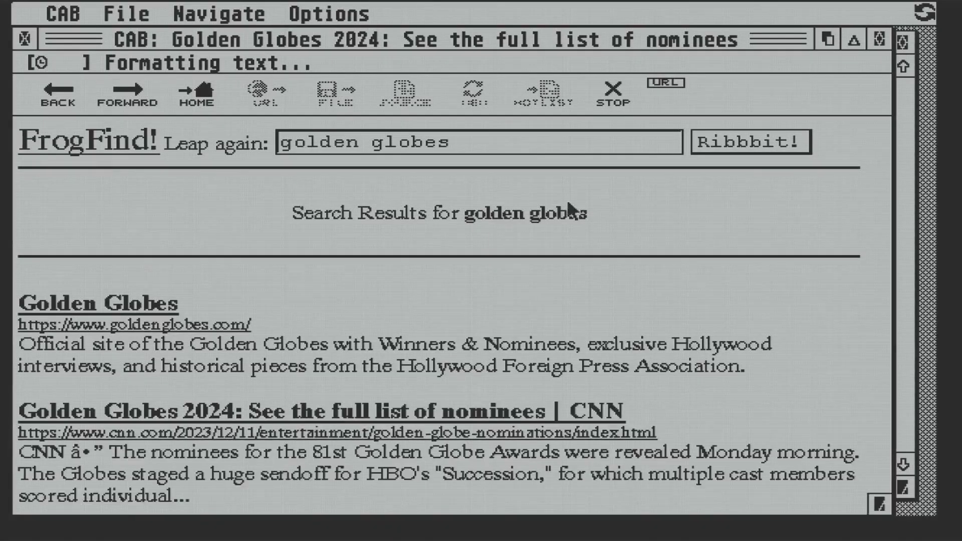
pyautogui.click(881, 440)
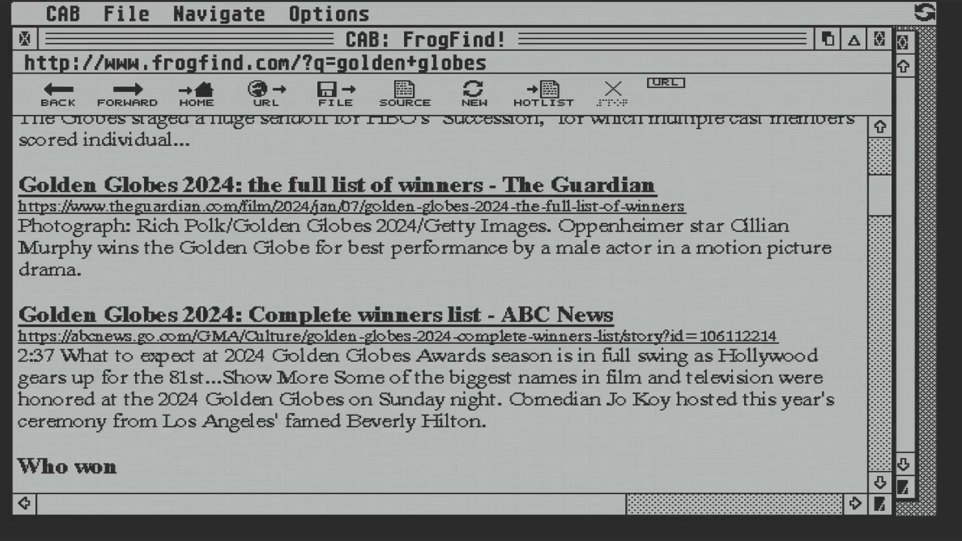
# Open the Guardian's Golden Globes 2024 'full list of winners' result
pyautogui.click(413, 191)
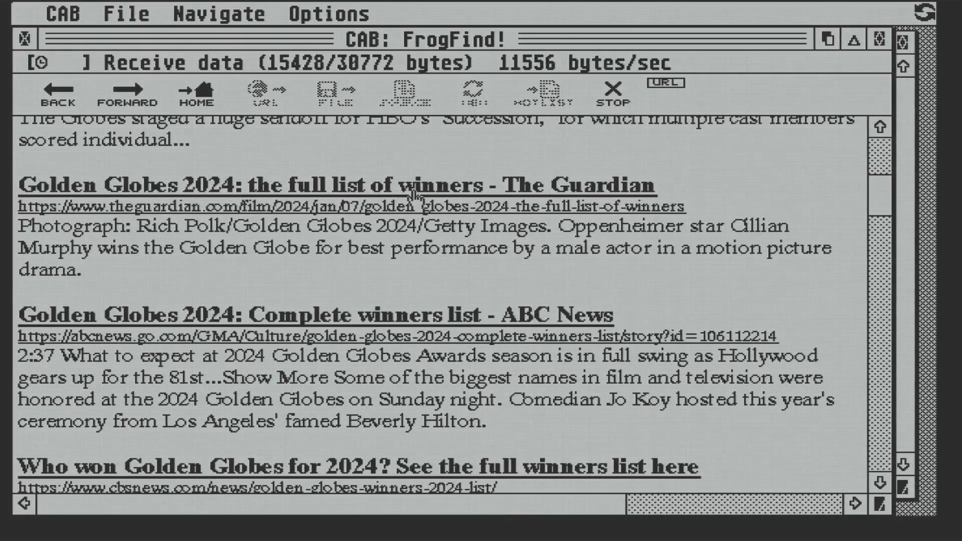